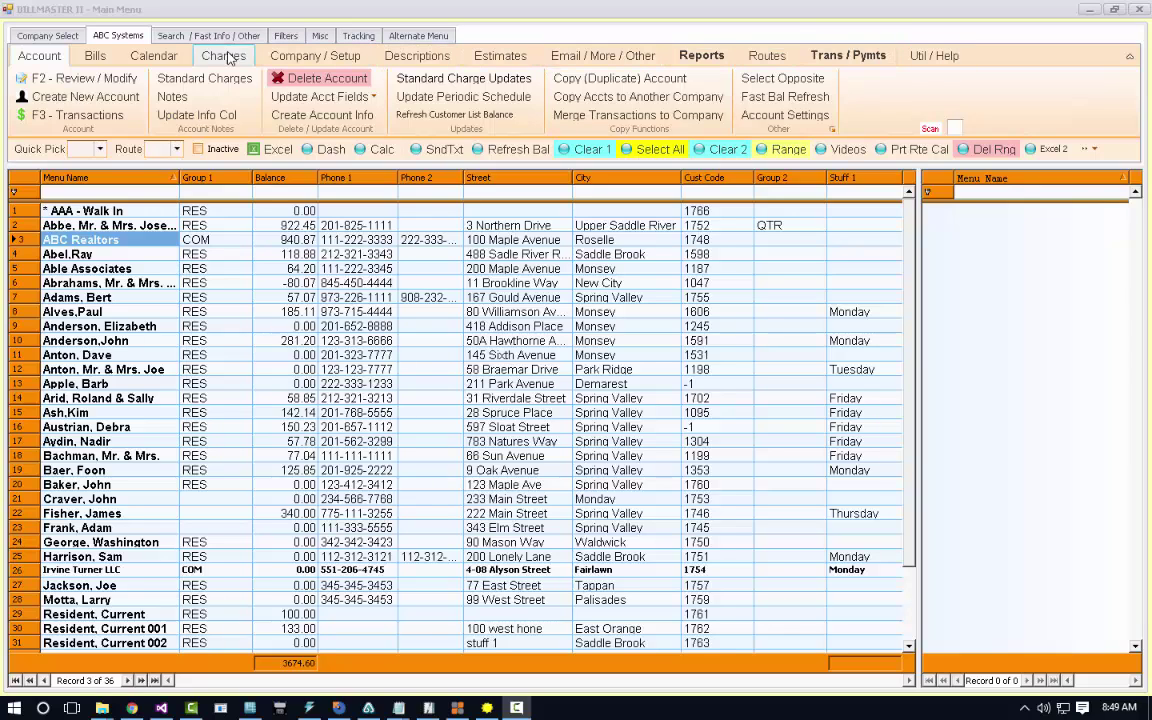
Start a new customer account and enter the customer's first and last name.
click(57, 104)
click(57, 104)
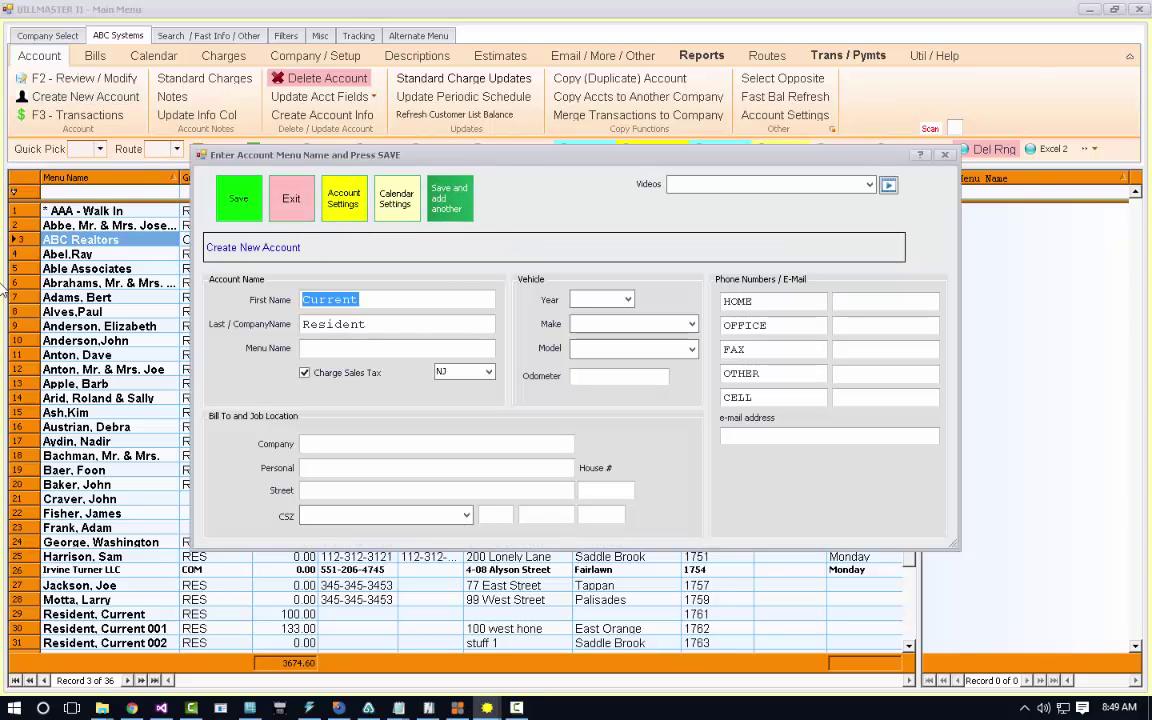
key(BackSpace)
key(BackSpace)
key(BackSpace)
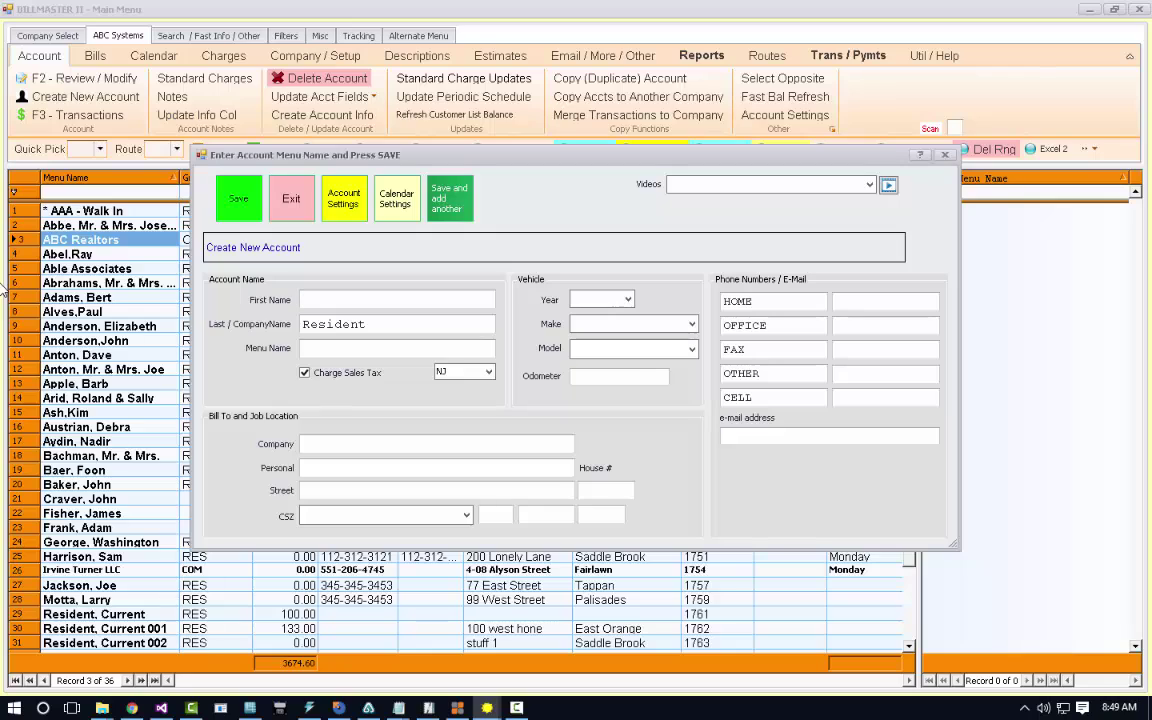
key(Tab)
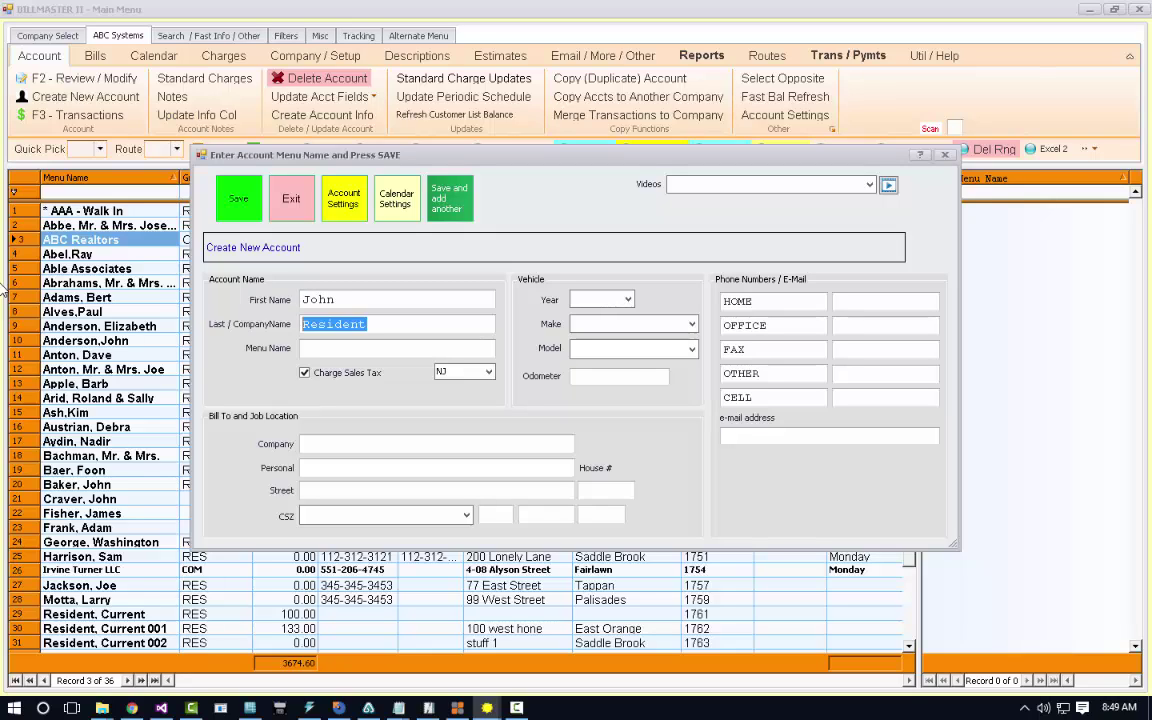
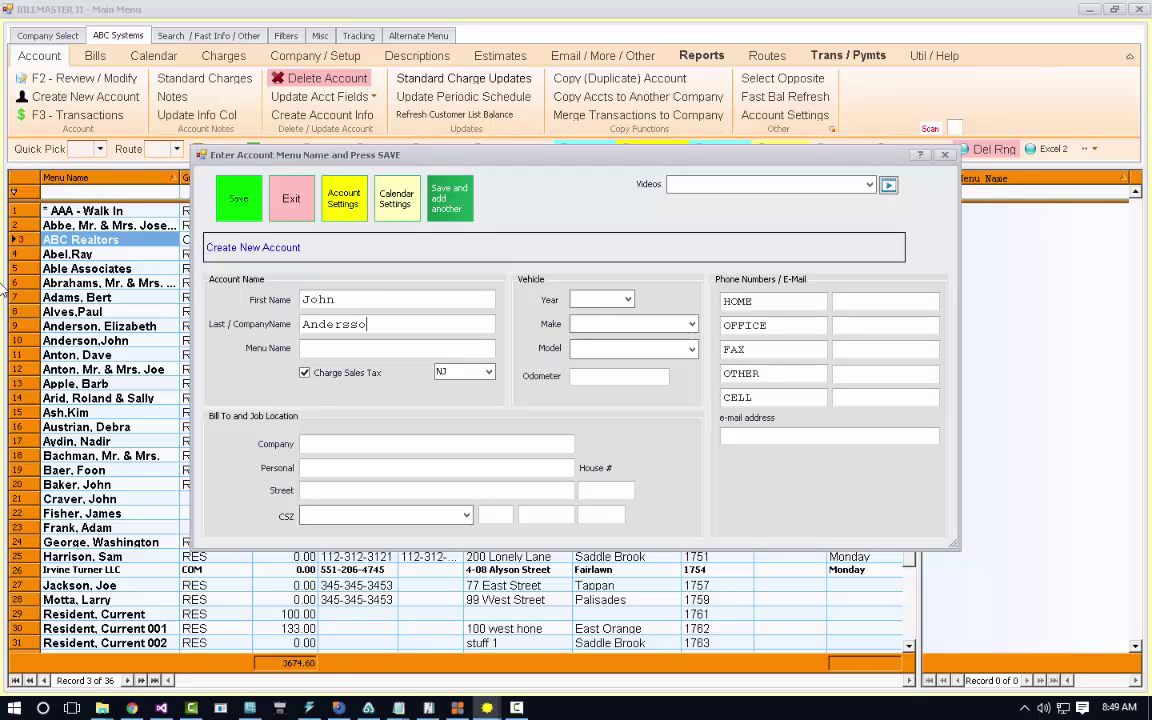
key(BackSpace)
key(BackSpace)
key(Tab)
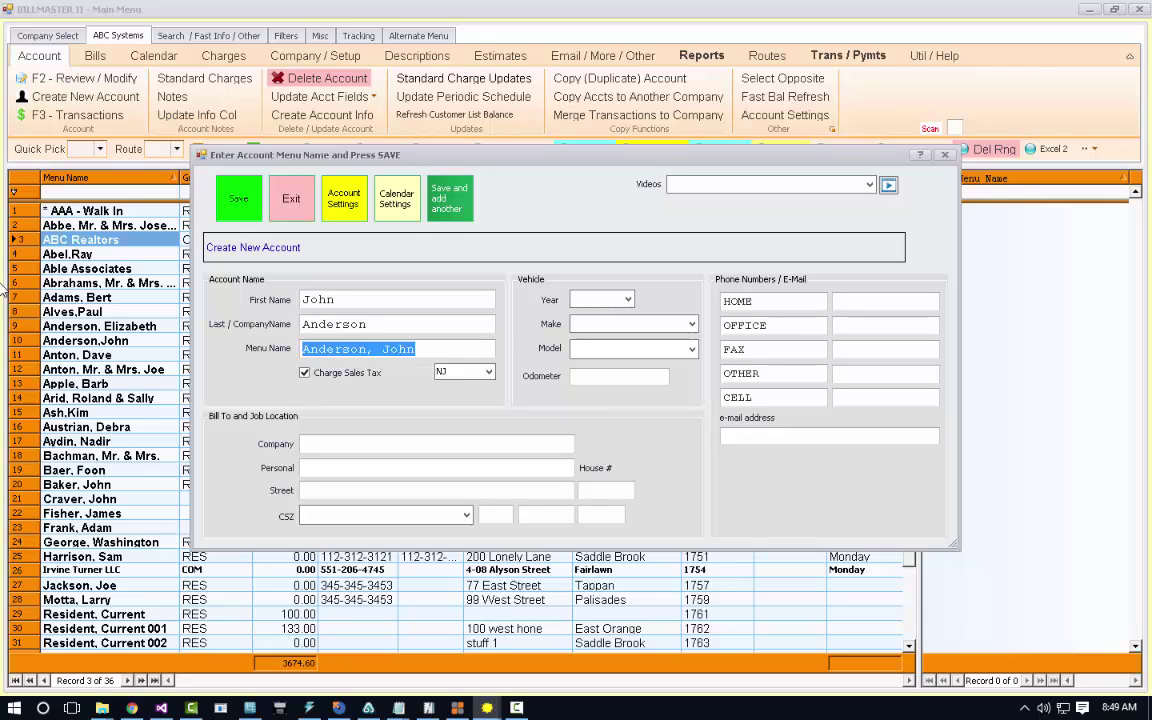
Fill in the street address and house number, choosing Spring Valley for town, state and zip.
key(Tab)
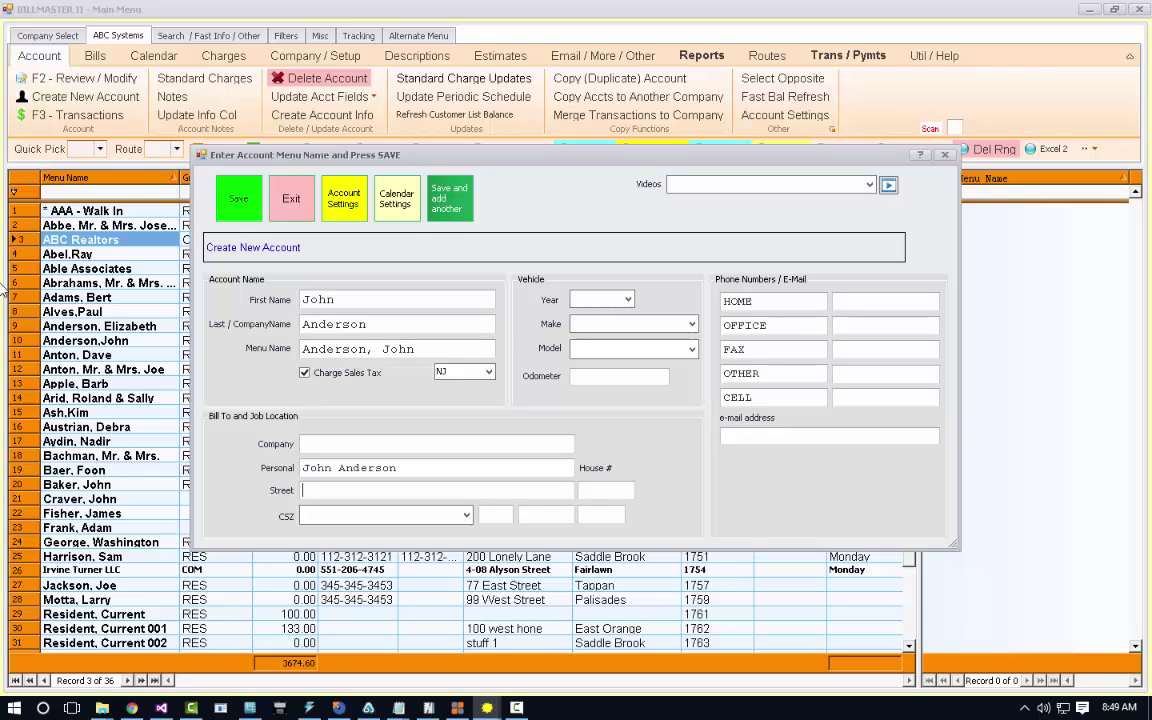
key(Tab)
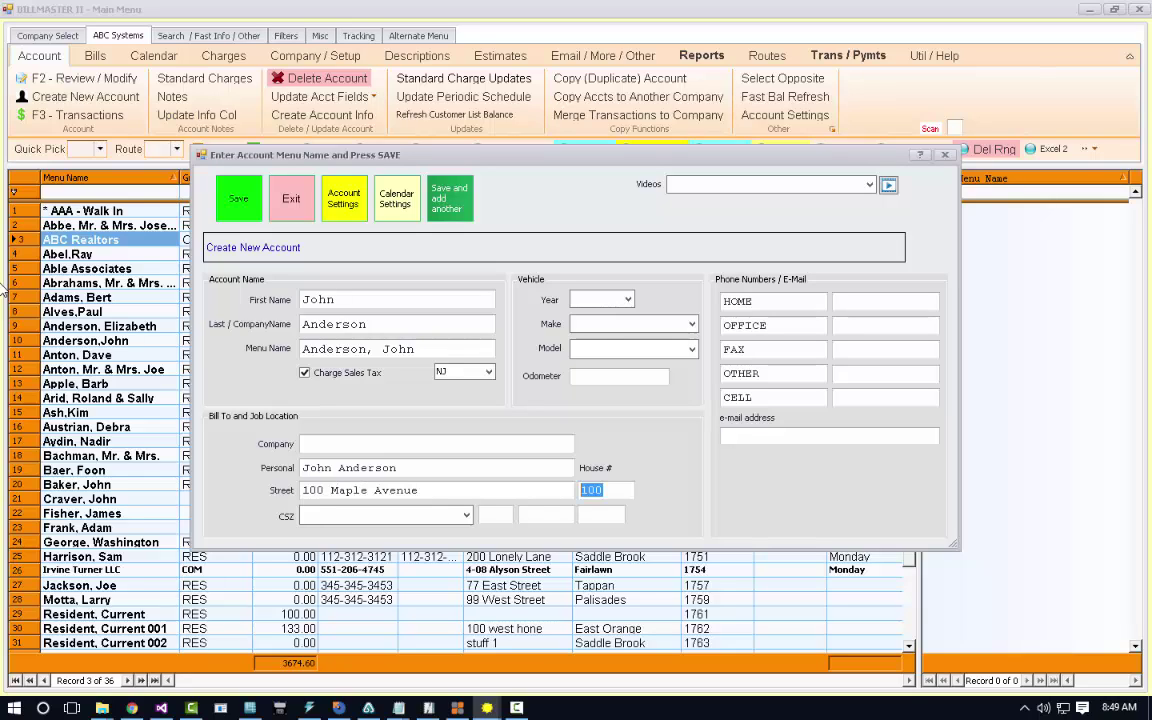
key(Tab)
text(s)
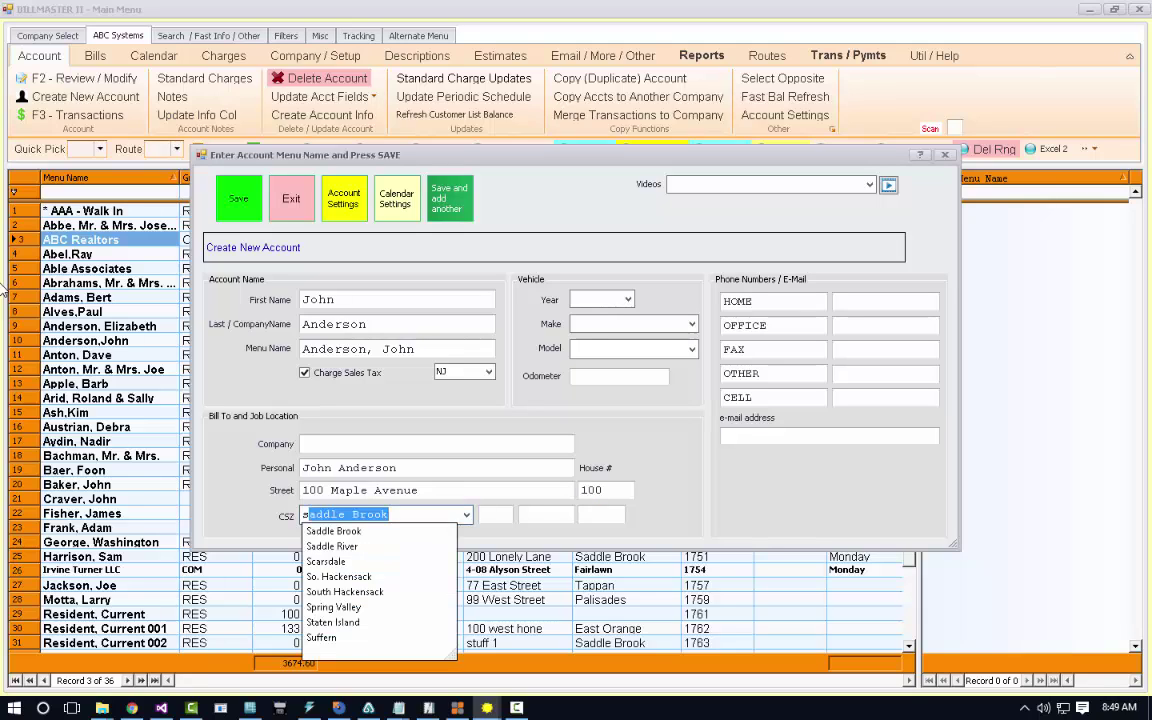
text(pring Valley)
key(Tab)
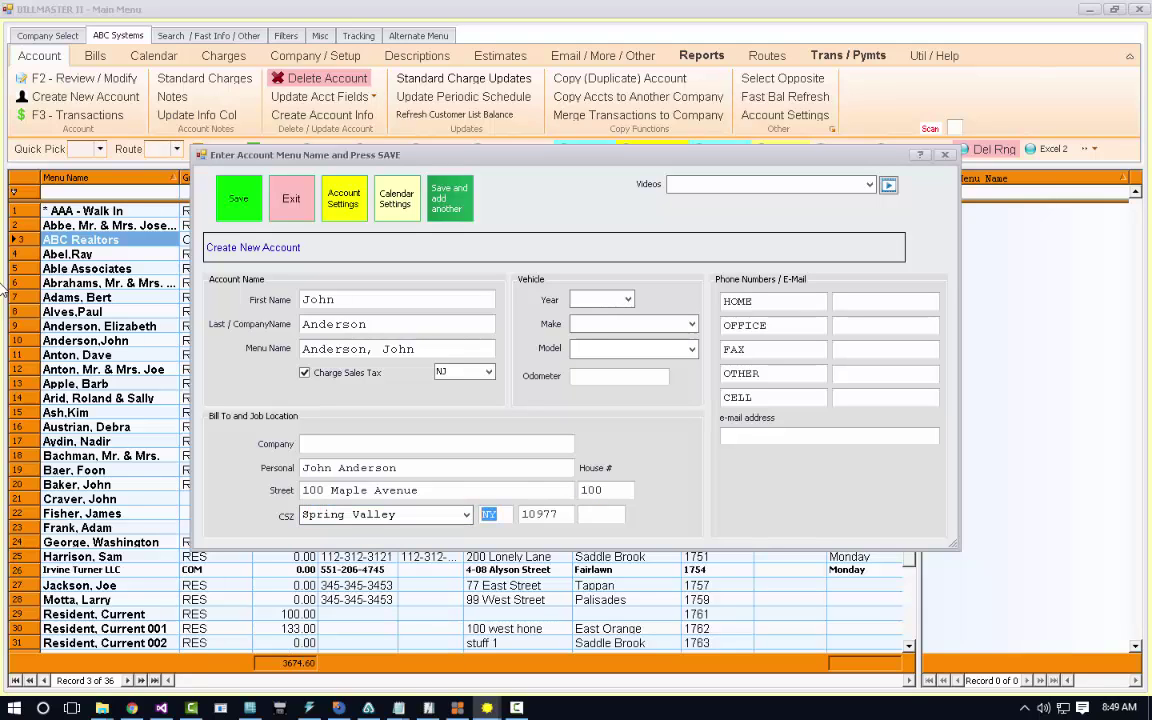
Enter the customer's home phone number and set the vehicle to a 2015 Chrysler.
click(888, 302)
text(123123123)
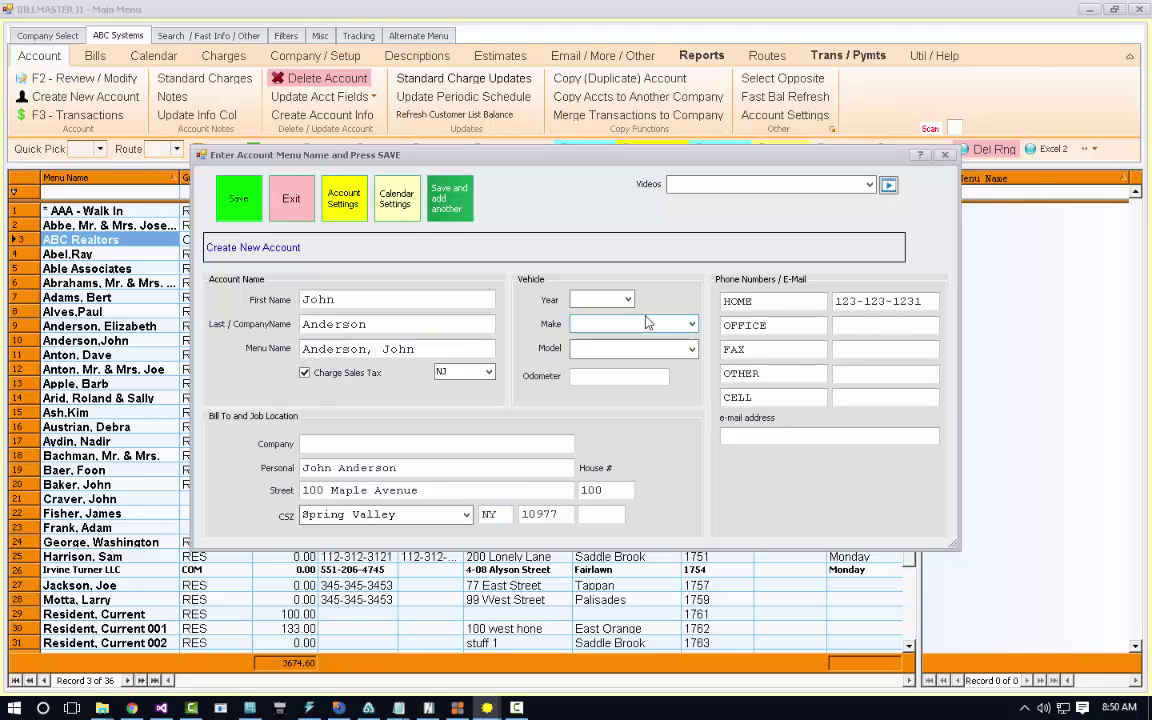
click(605, 300)
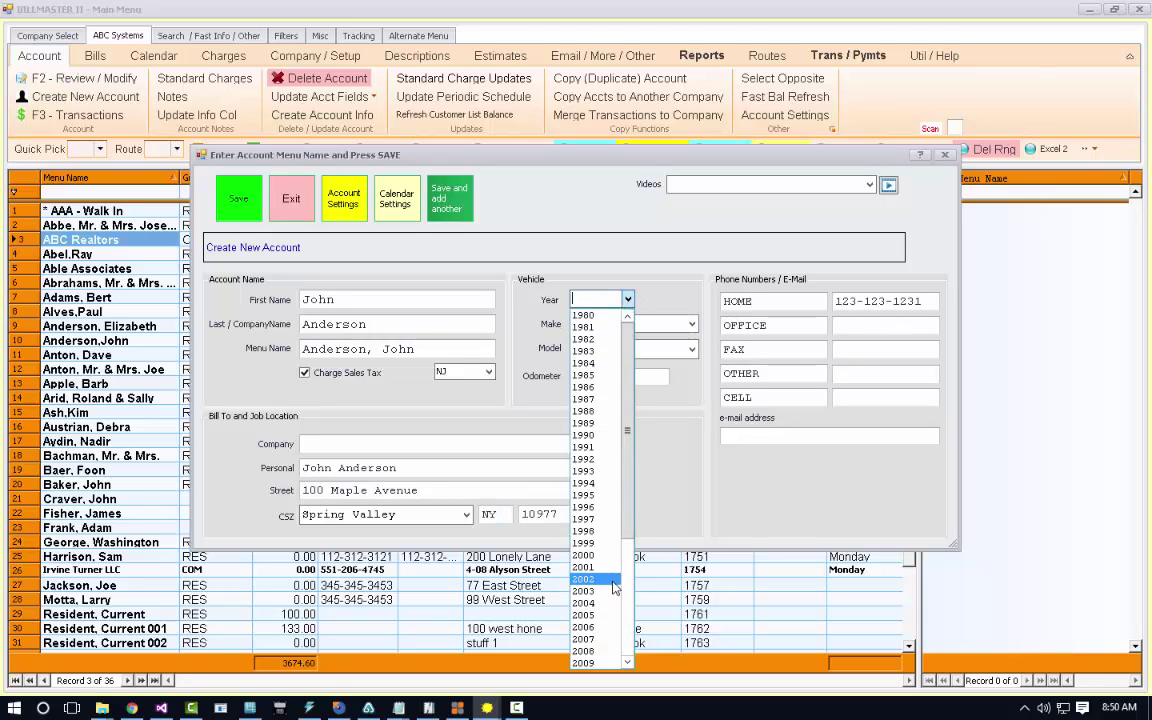
drag(628, 444, 631, 511)
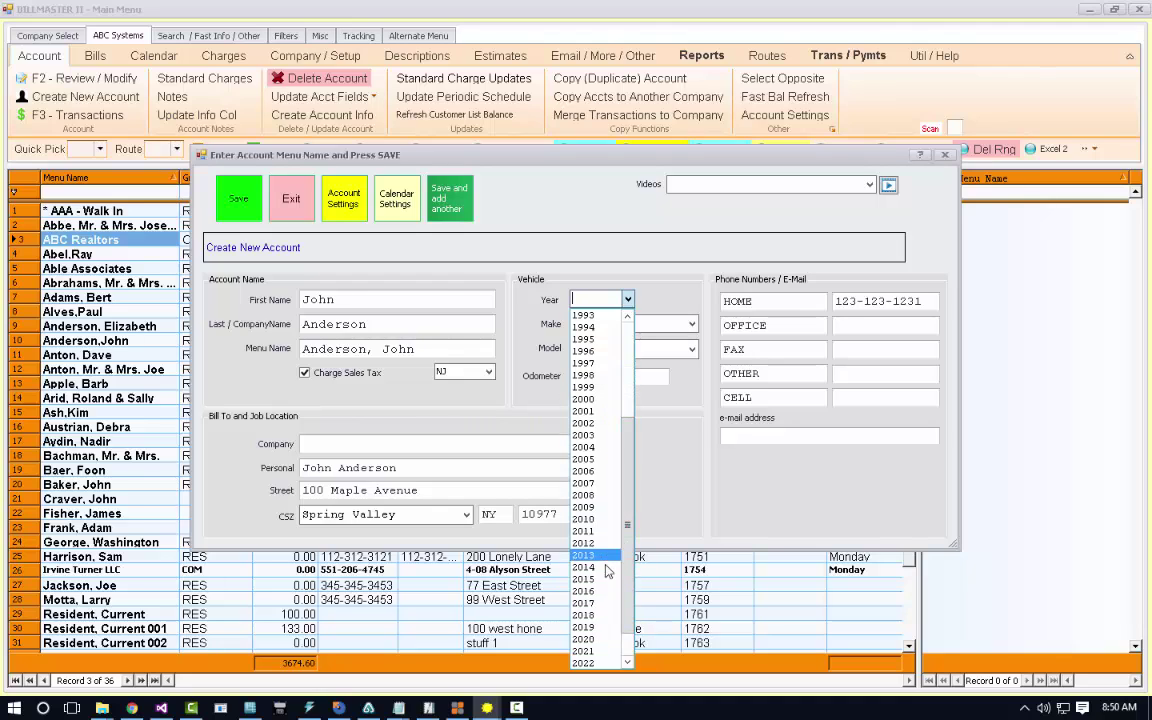
click(588, 627)
click(690, 324)
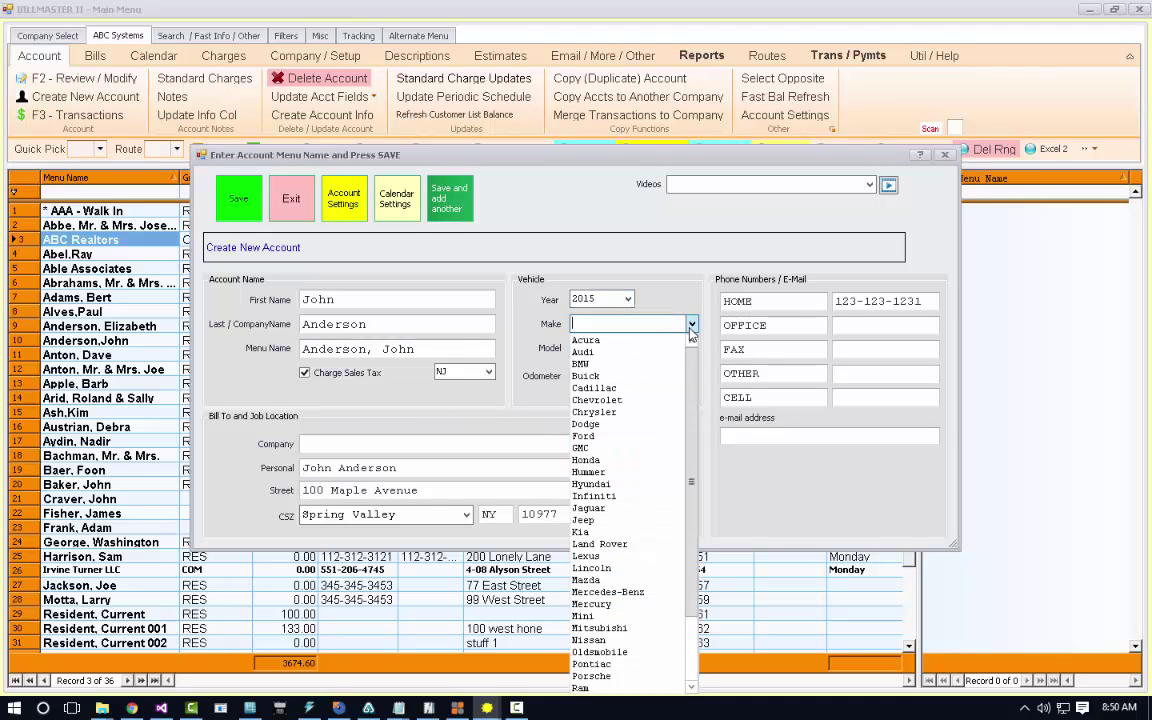
click(659, 418)
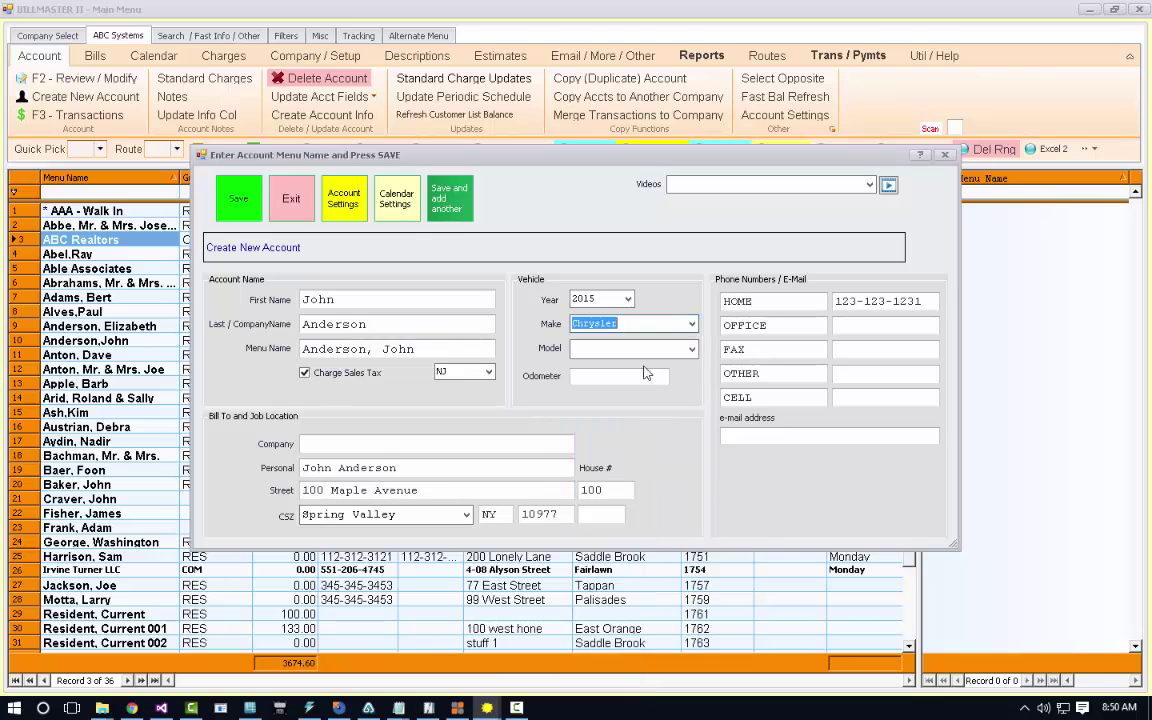
Add model 200, odometer 156000 and the customer's e-mail address, then save the account.
click(647, 350)
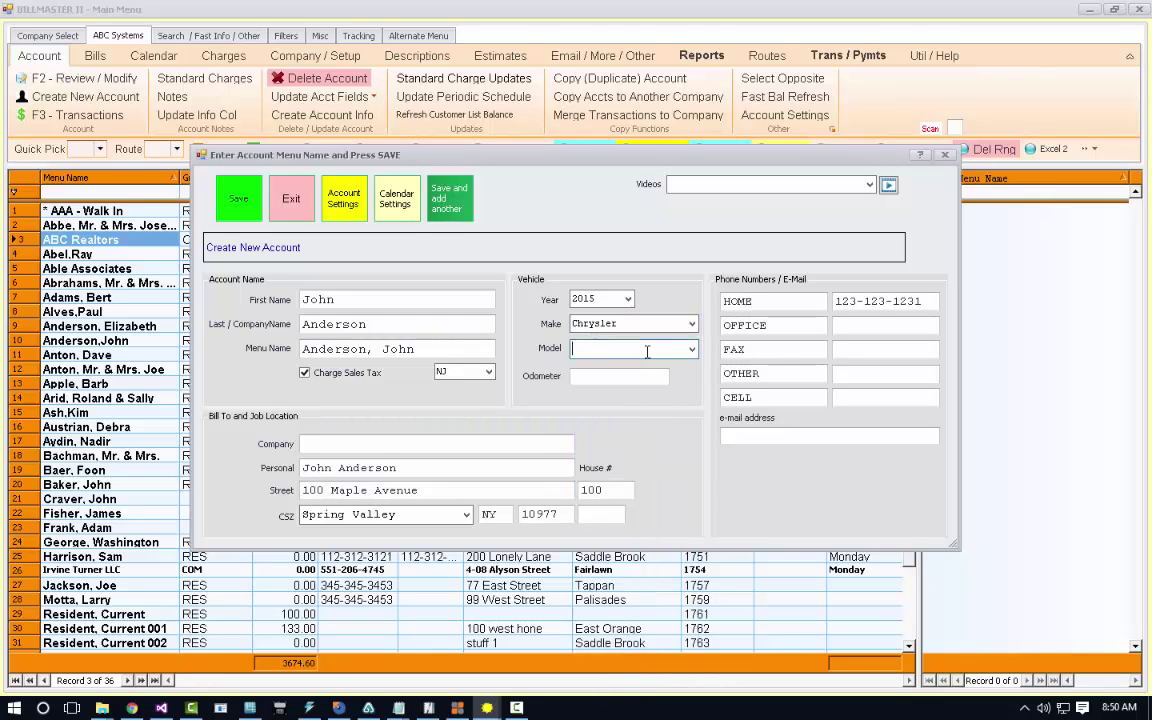
key(Down)
text(200)
key(Tab)
text(15600)
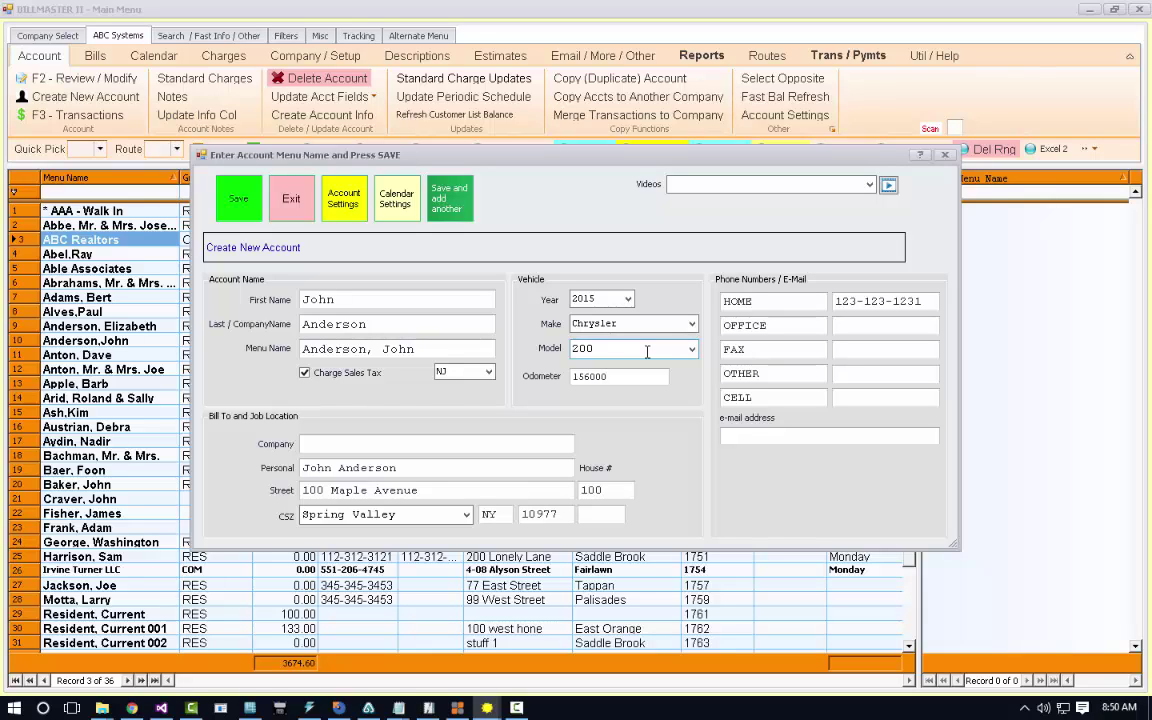
click(820, 437)
click(237, 197)
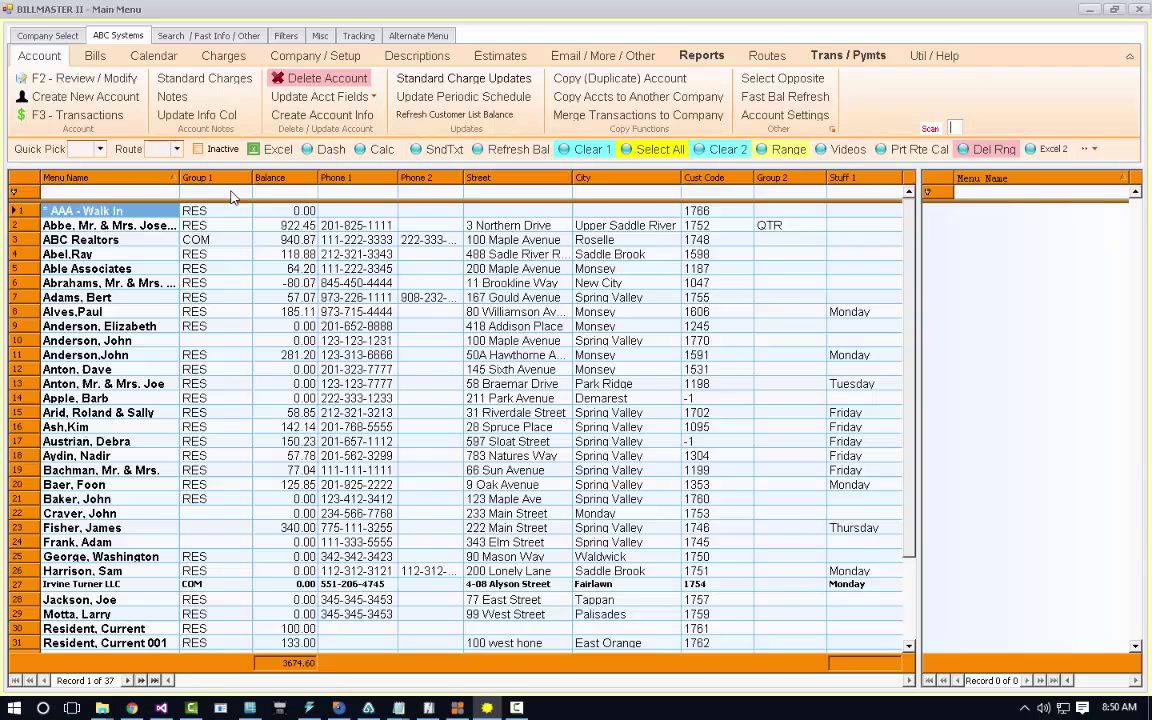
Select the newly saved account in row 10 and show the Trans / Pymts commands.
click(130, 358)
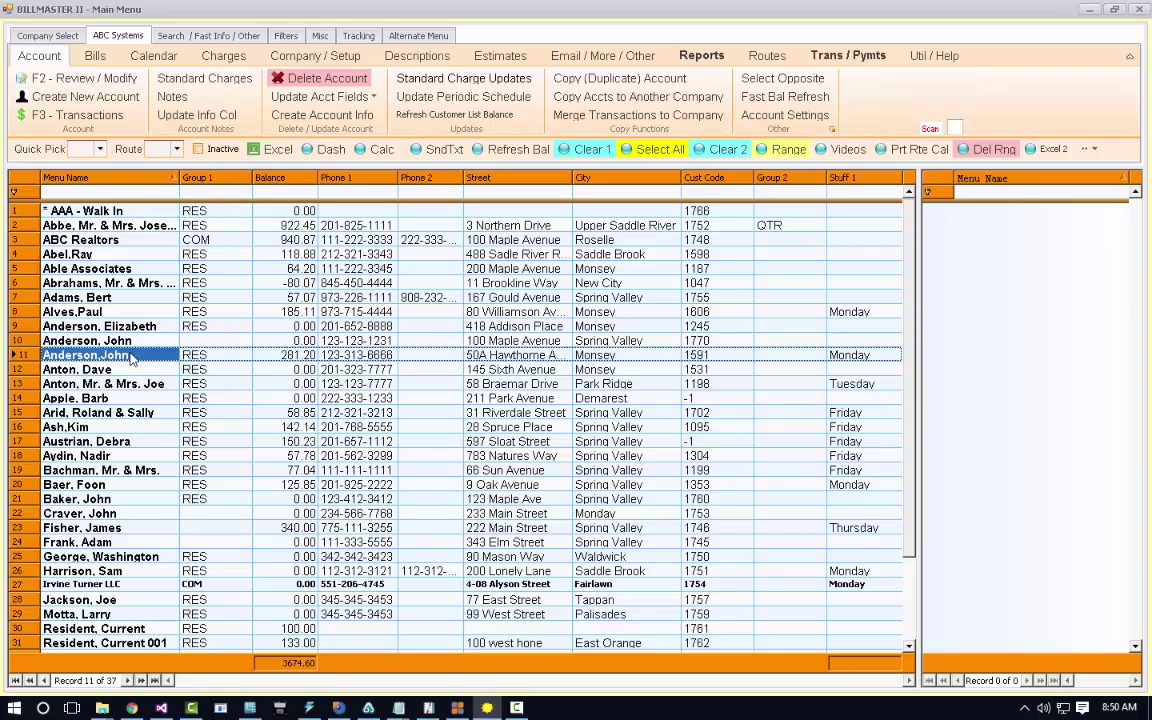
click(128, 341)
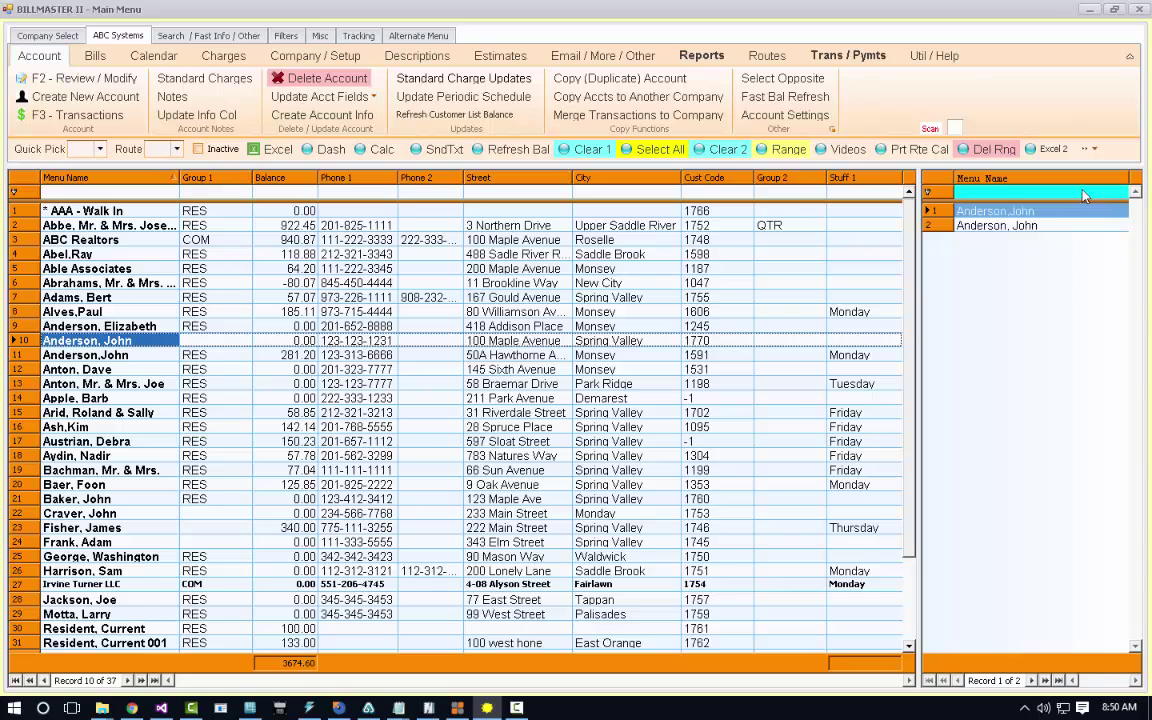
click(1056, 220)
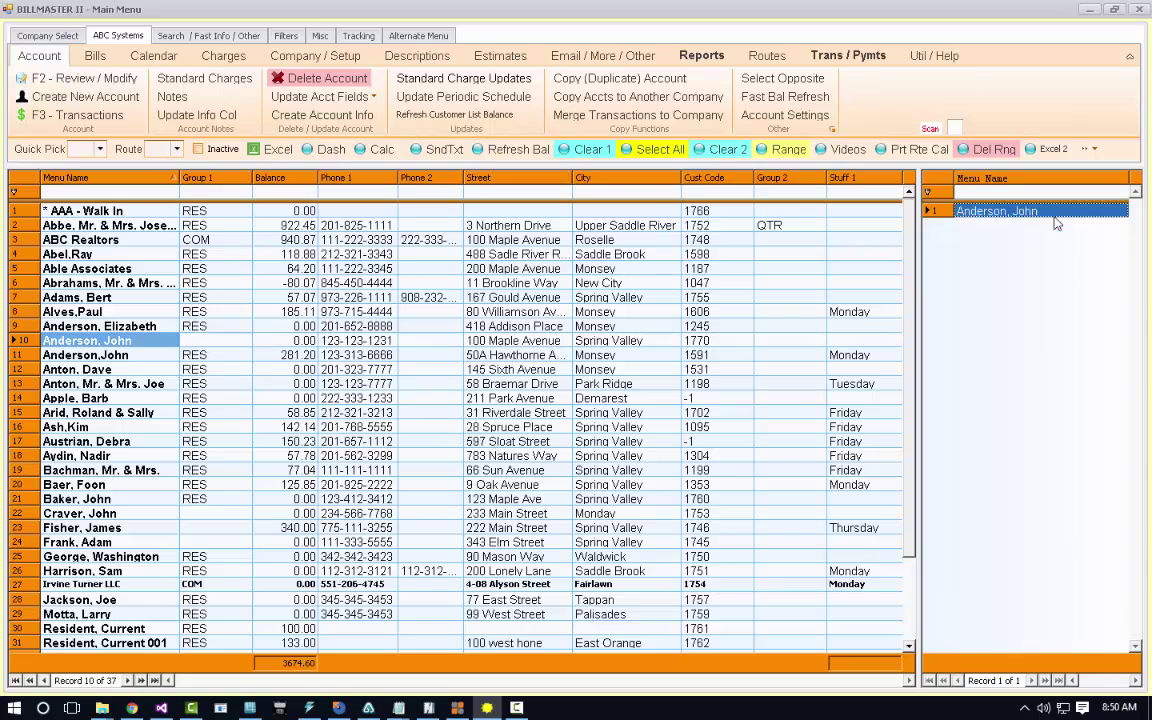
click(168, 344)
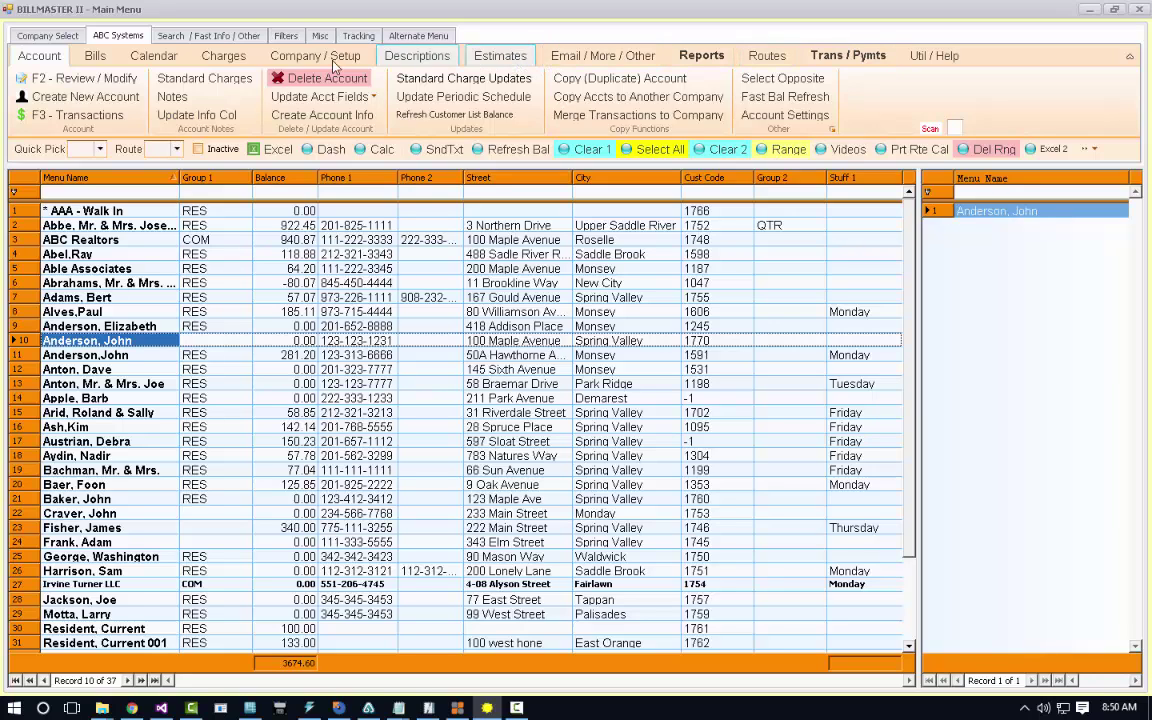
click(845, 56)
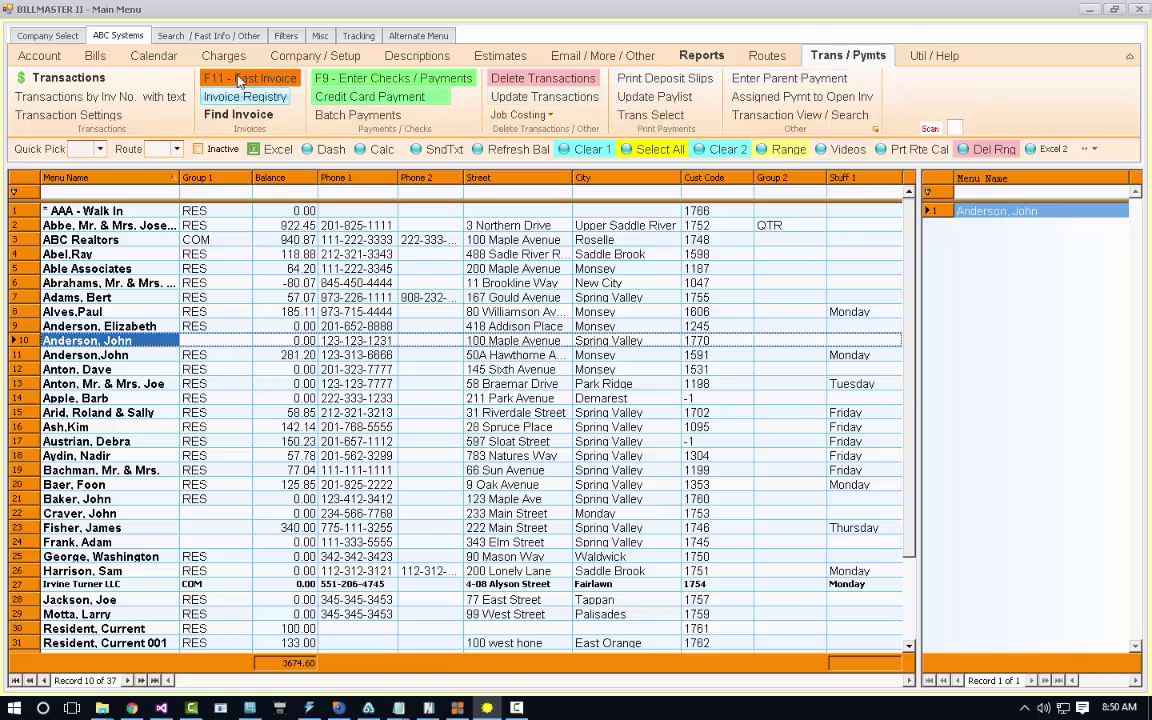
Create a quick invoice with Chassis Lube and Engine Diagnostics lines from the job description codes.
click(240, 80)
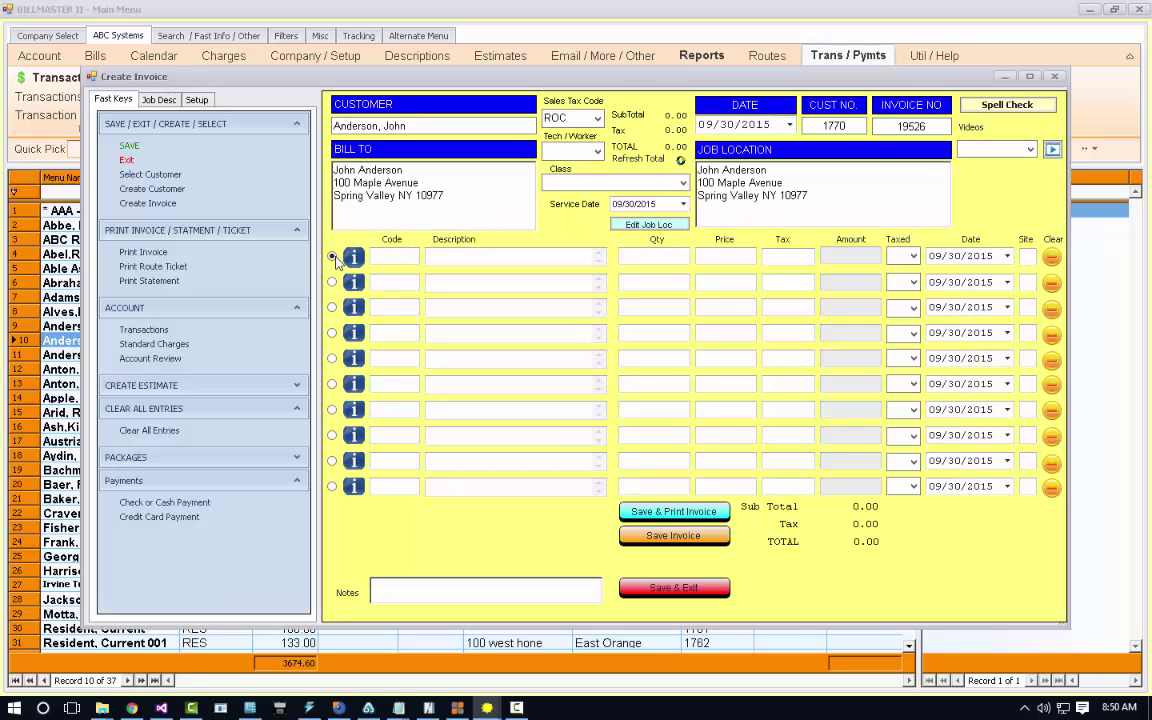
click(158, 100)
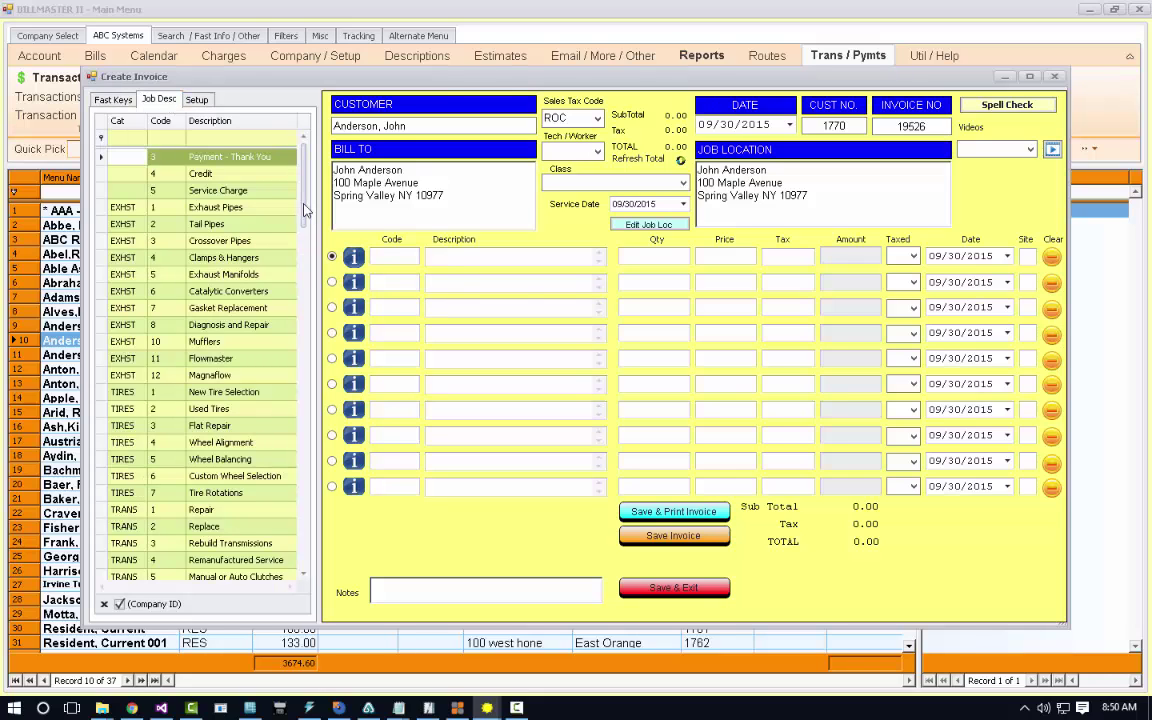
drag(304, 205, 306, 168)
click(114, 99)
click(155, 100)
drag(303, 193, 322, 322)
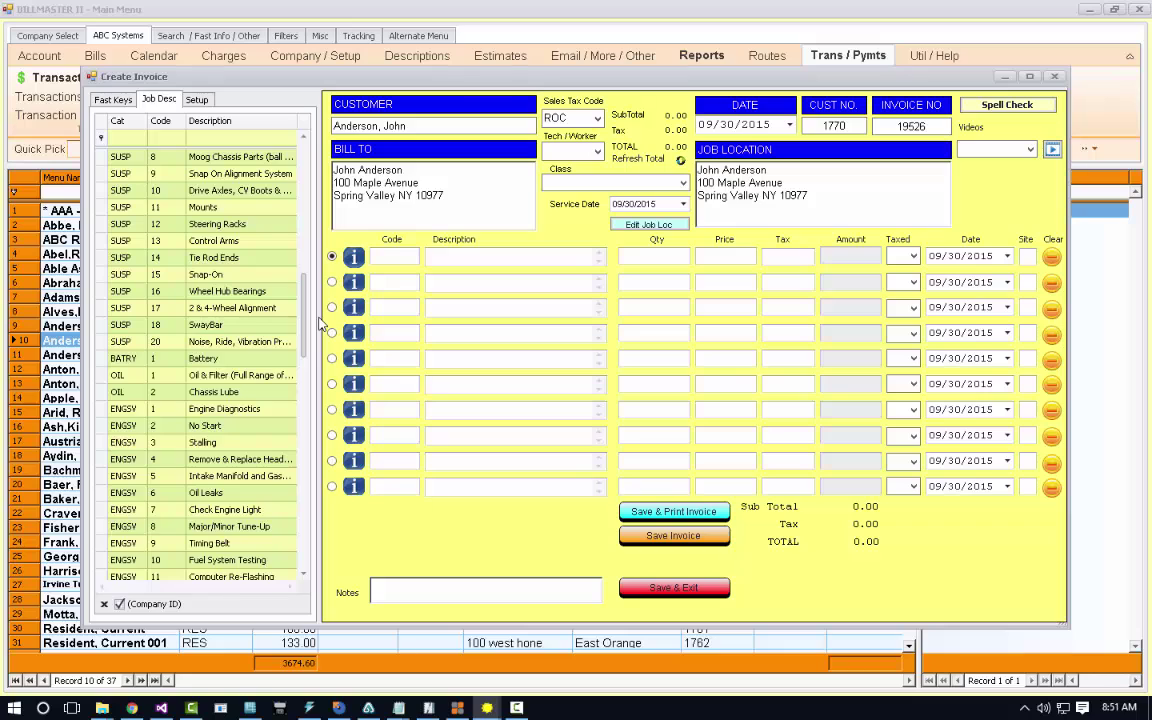
double_click(257, 396)
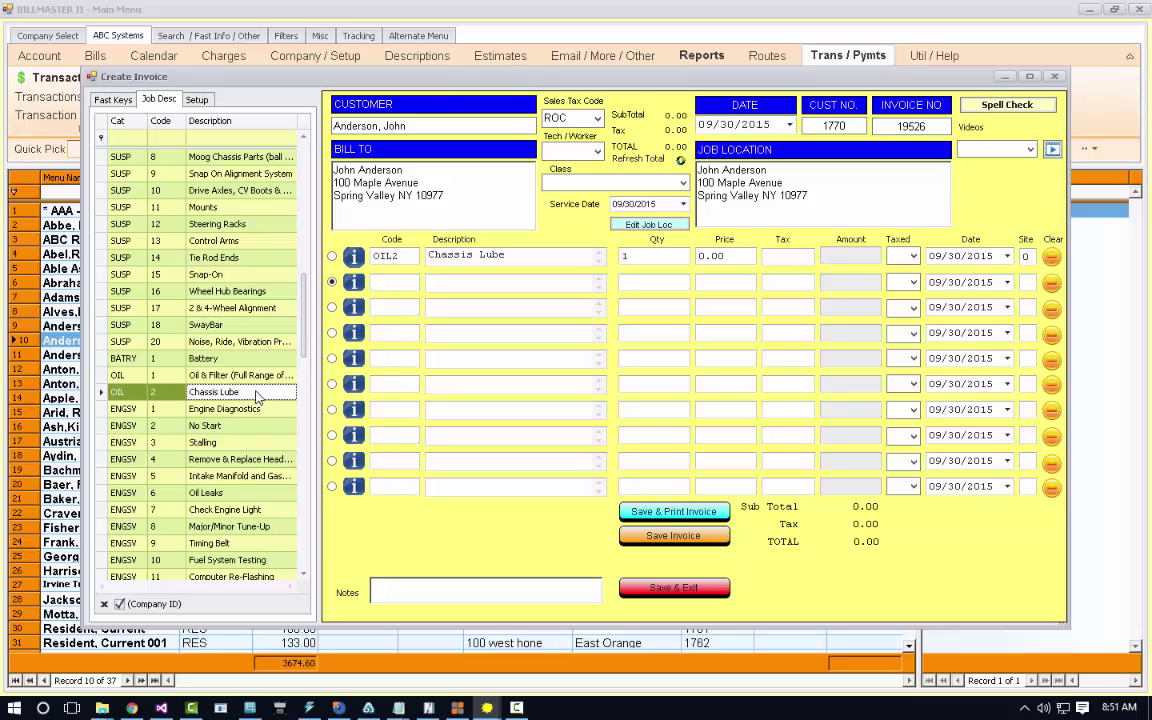
double_click(254, 410)
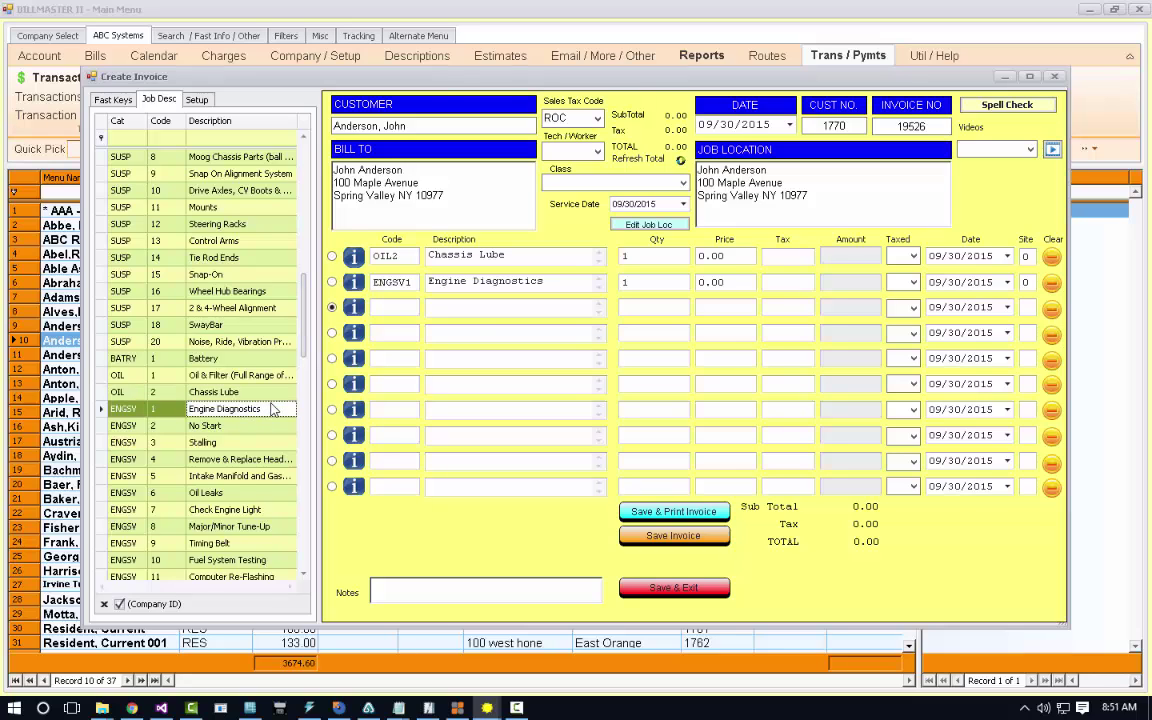
Price Engine Diagnostics at 125 and Chassis Lube at 100, totalling 243.84.
click(745, 256)
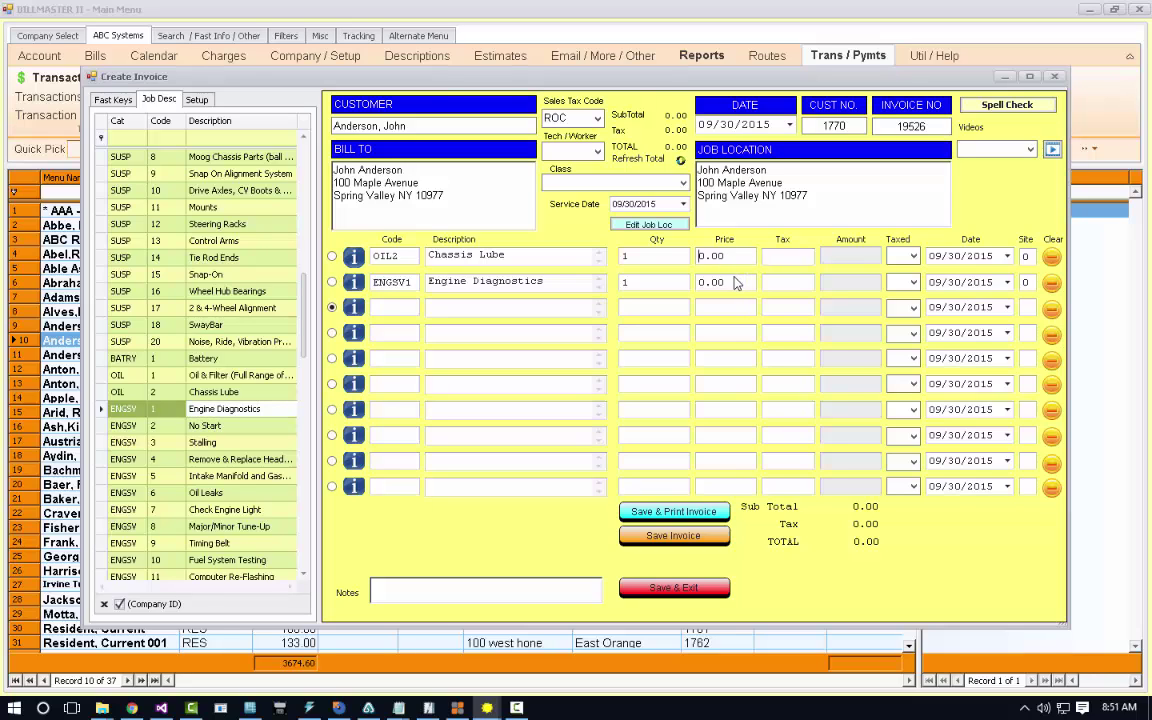
drag(733, 284, 677, 286)
text(125)
click(690, 257)
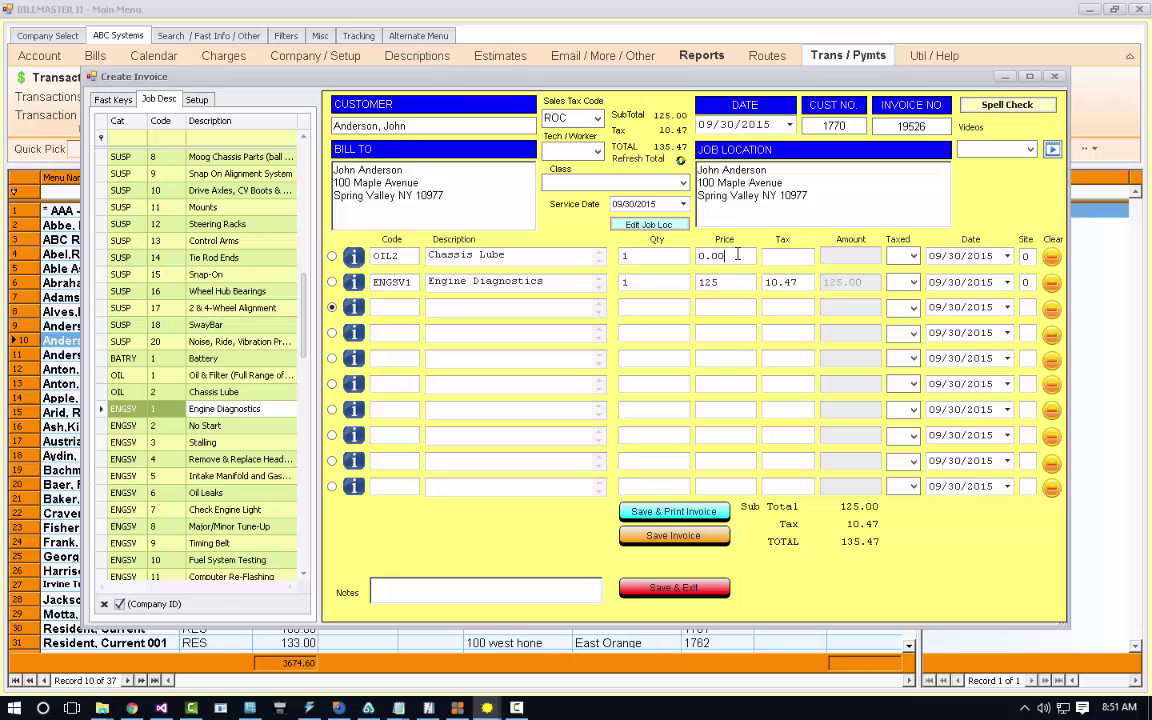
text(100)
click(730, 308)
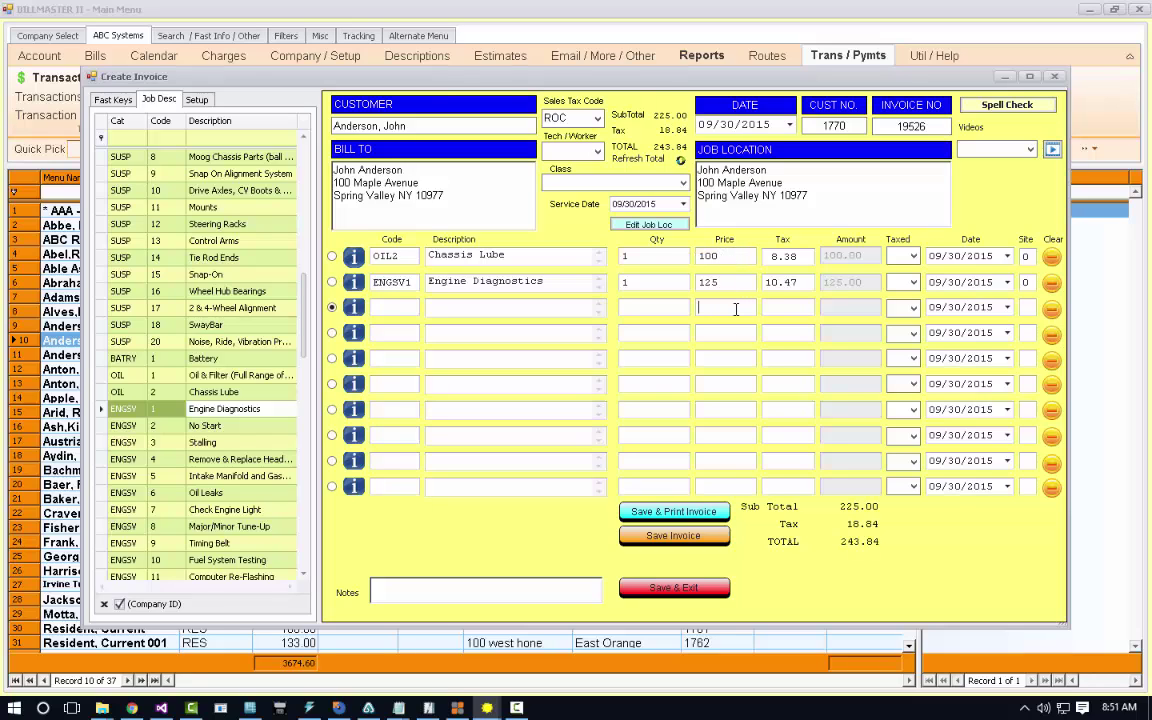
Save invoice 19526 and preview it showing 243.85 due, cancelling the Save As dialog.
click(675, 512)
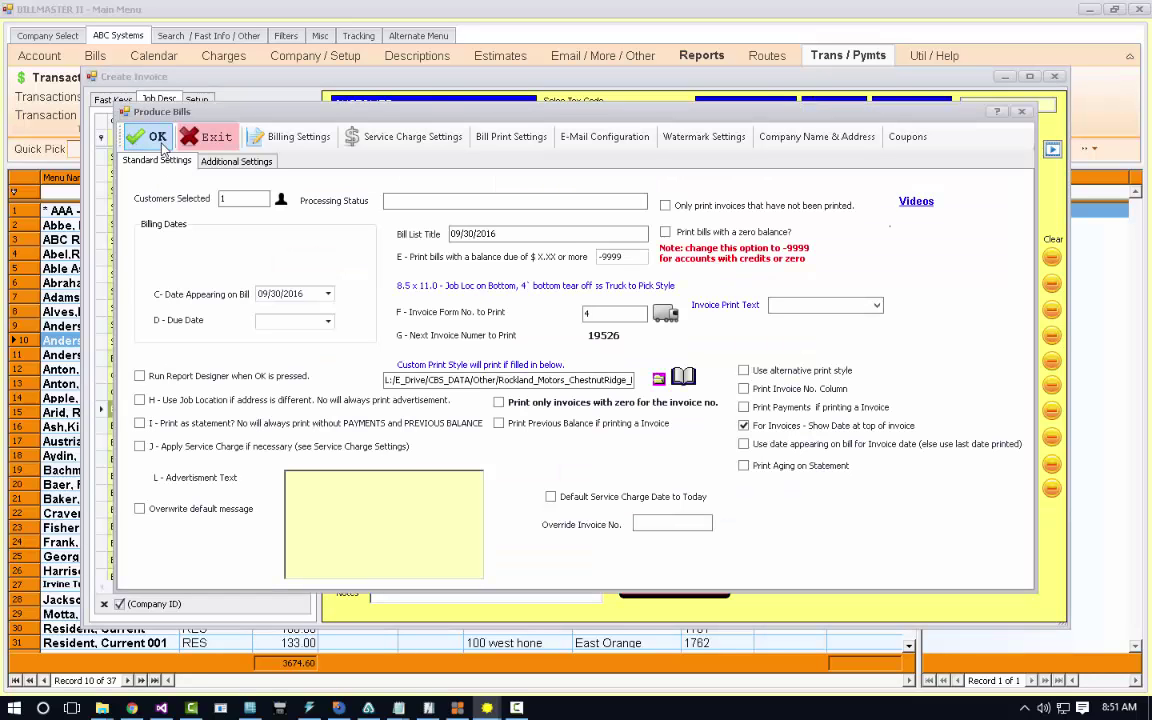
click(160, 142)
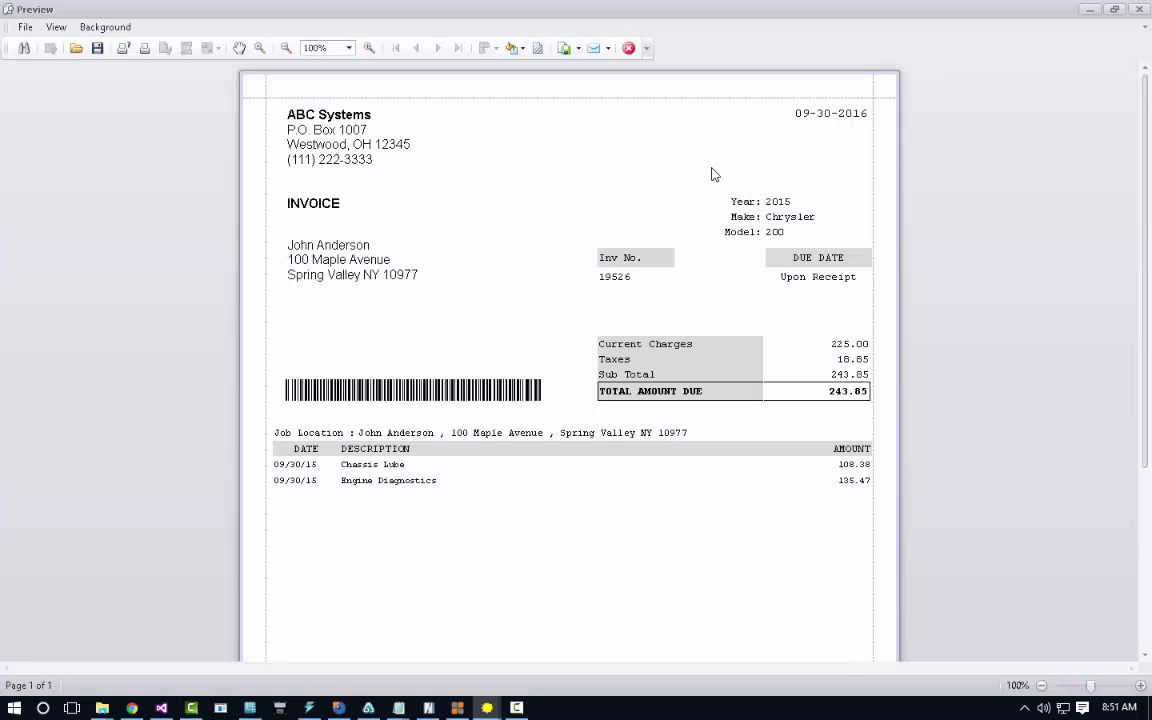
scroll(712, 174, down, 5)
scroll(712, 174, up, 5)
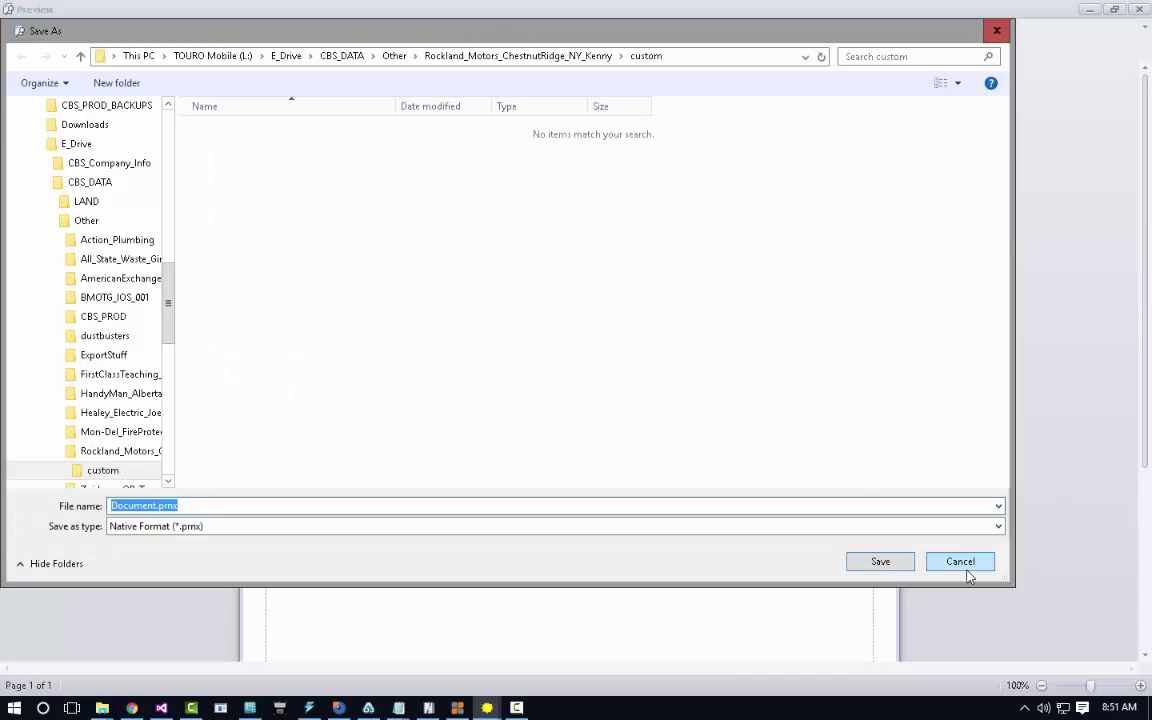
click(965, 566)
Close the invoice preview and form, check the Dash view, and show the Company / Setup commands.
click(629, 49)
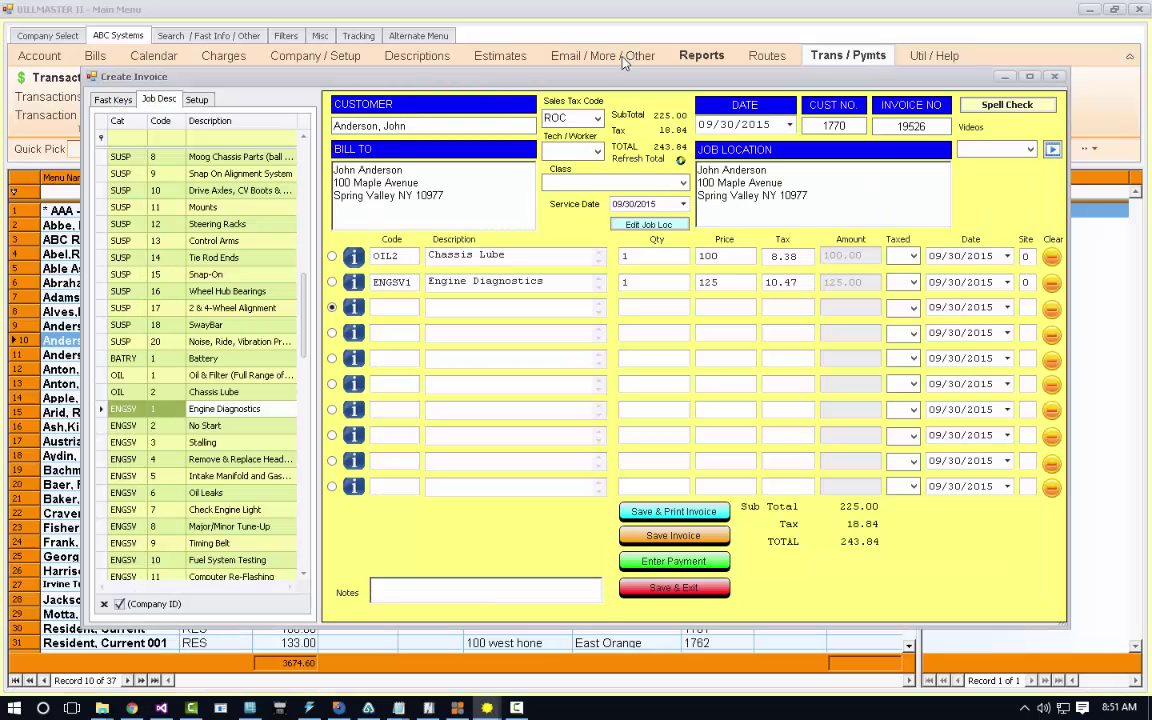
click(1053, 78)
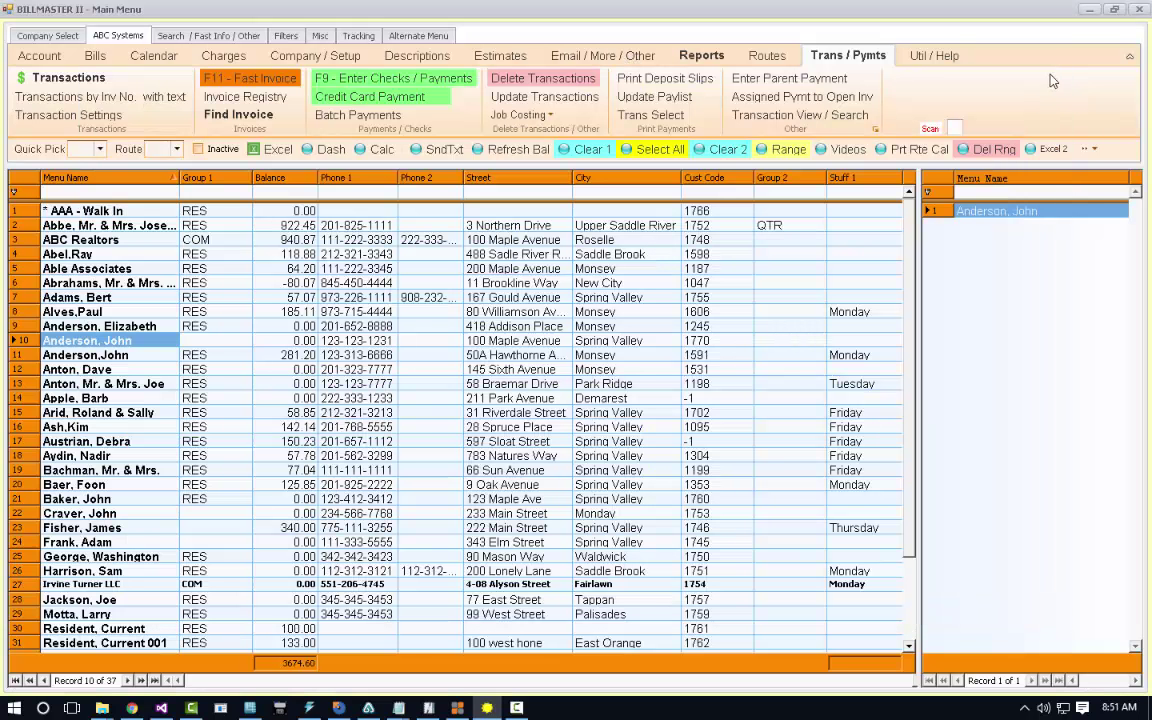
click(47, 36)
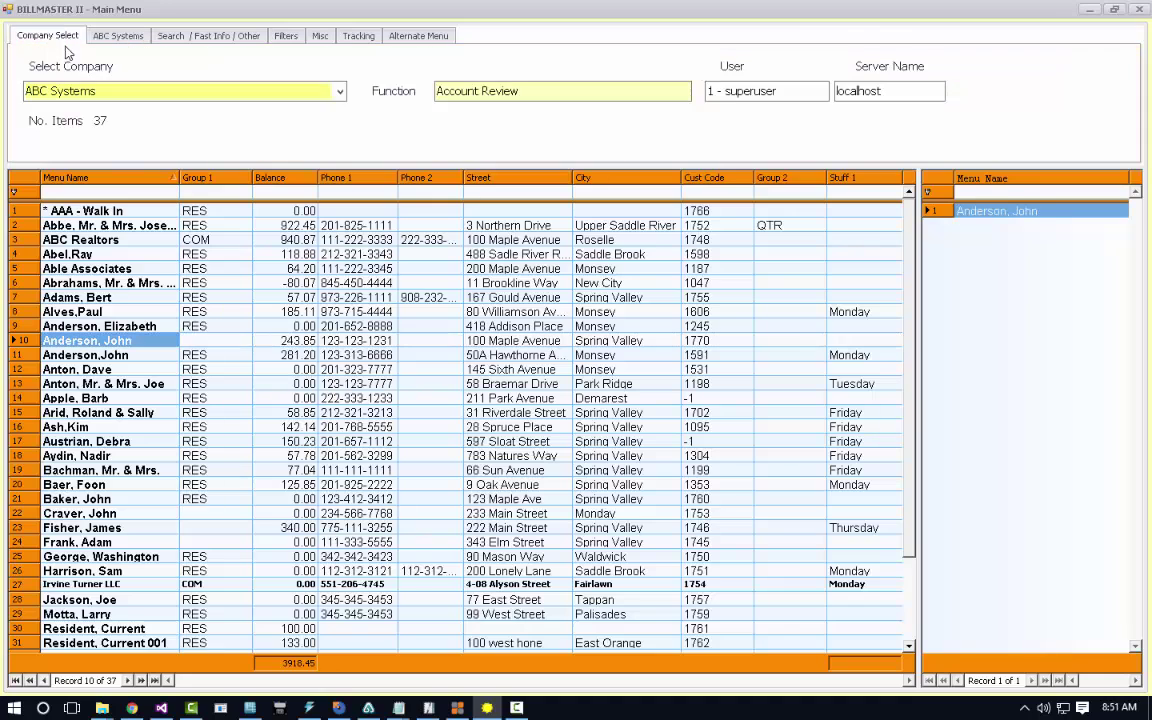
click(105, 36)
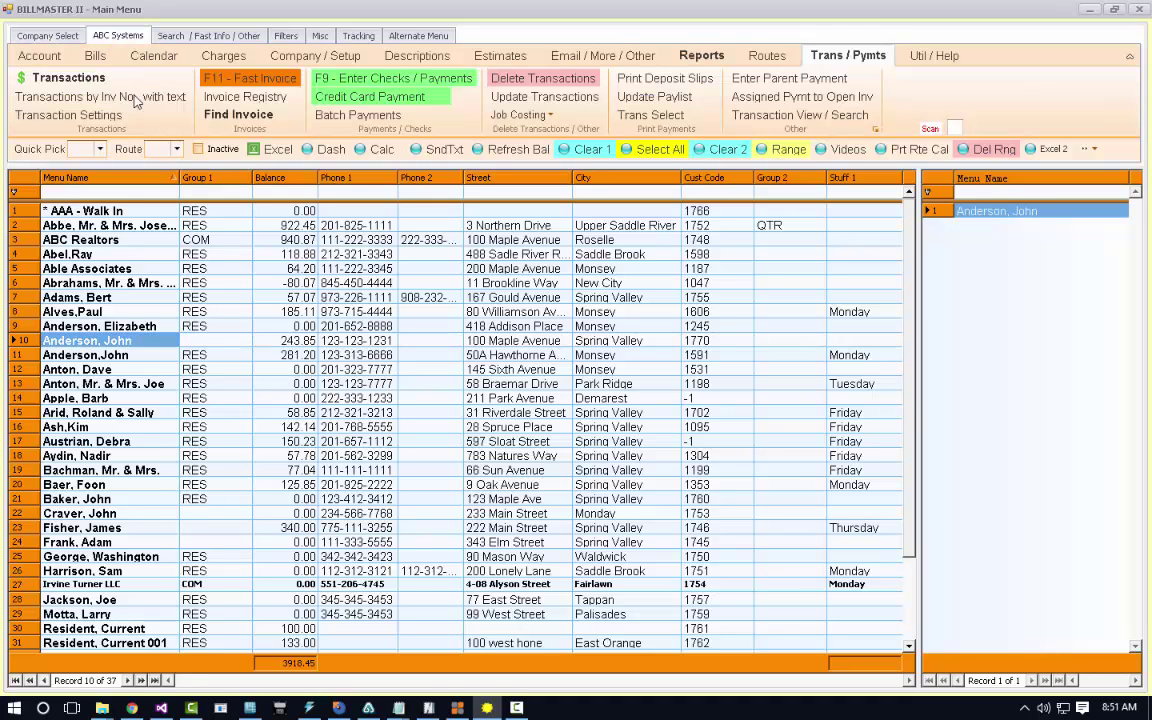
click(334, 149)
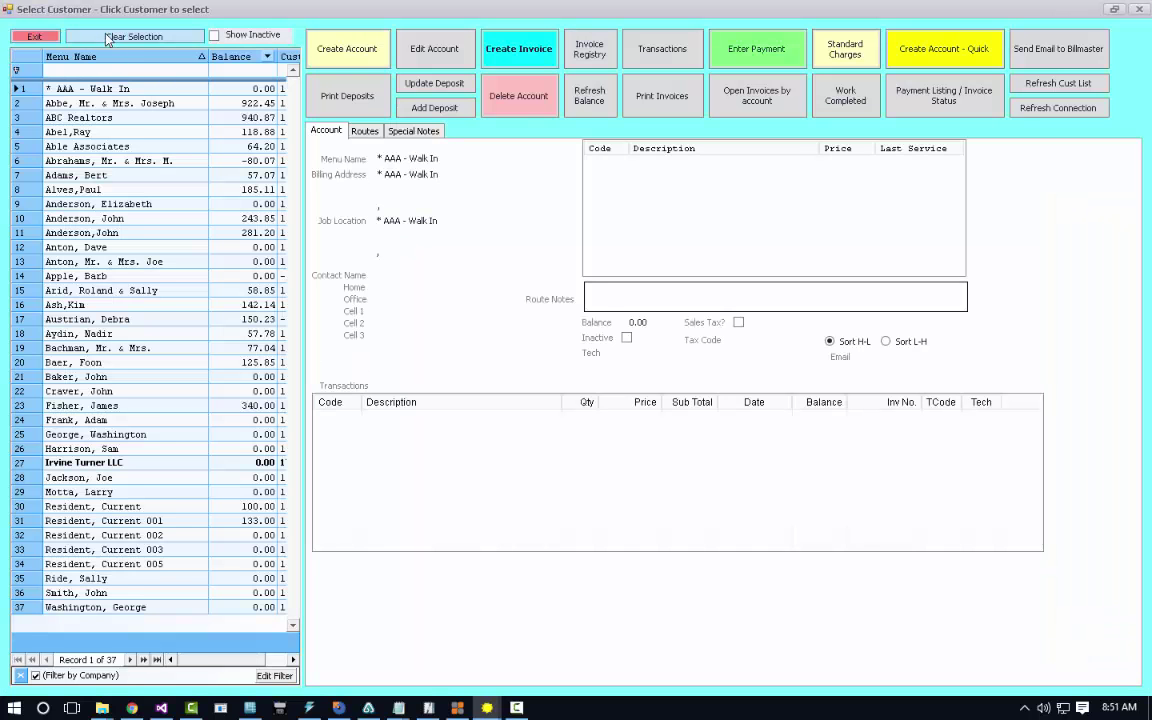
click(47, 35)
click(315, 55)
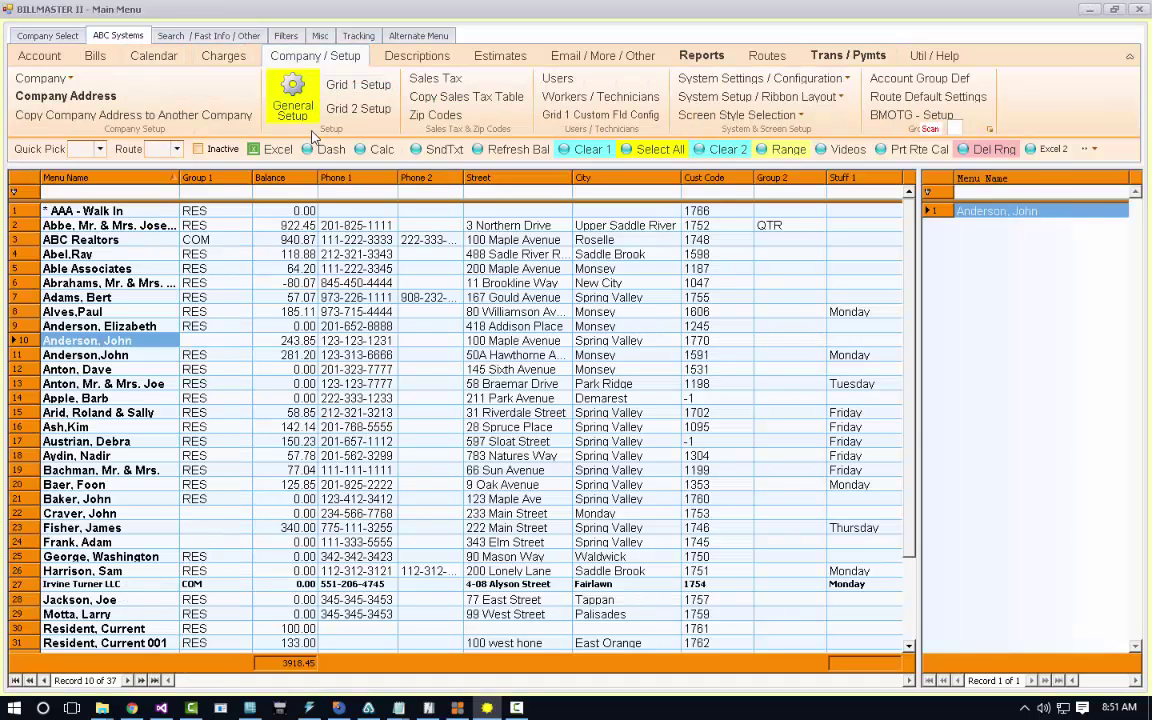
Set General Setup's Main Menu Layout Dashboard Style to 3 - POS / Auto Repair and apply it.
click(286, 118)
click(189, 157)
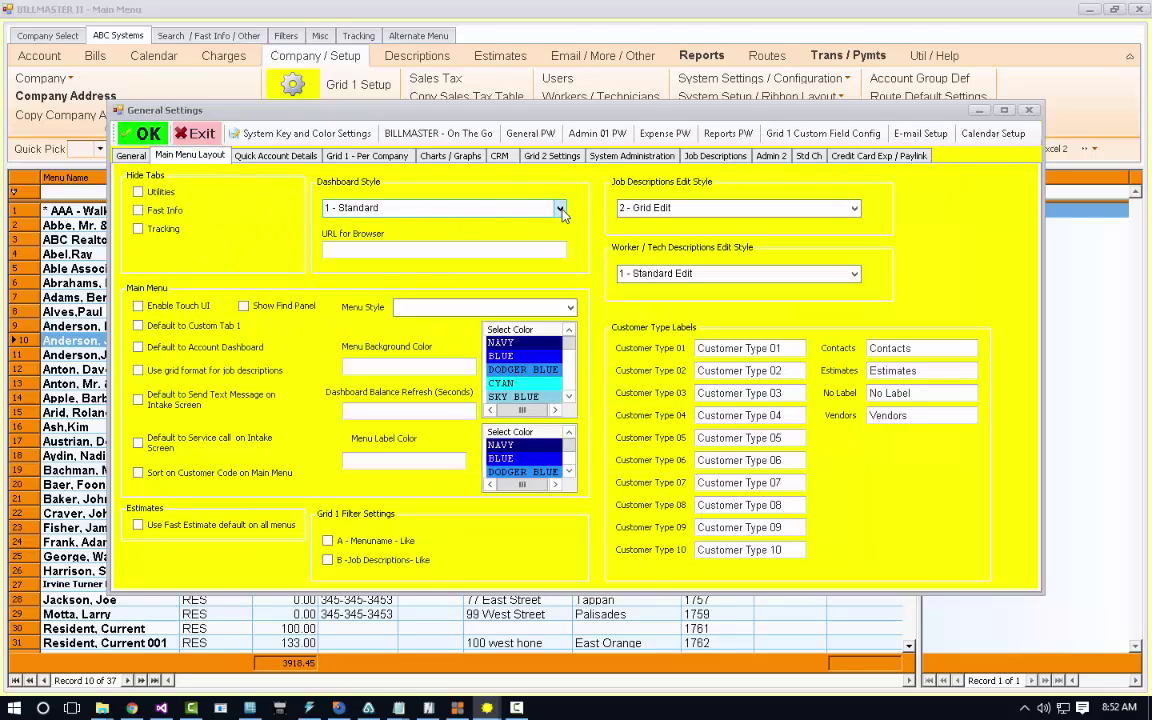
click(503, 204)
click(415, 248)
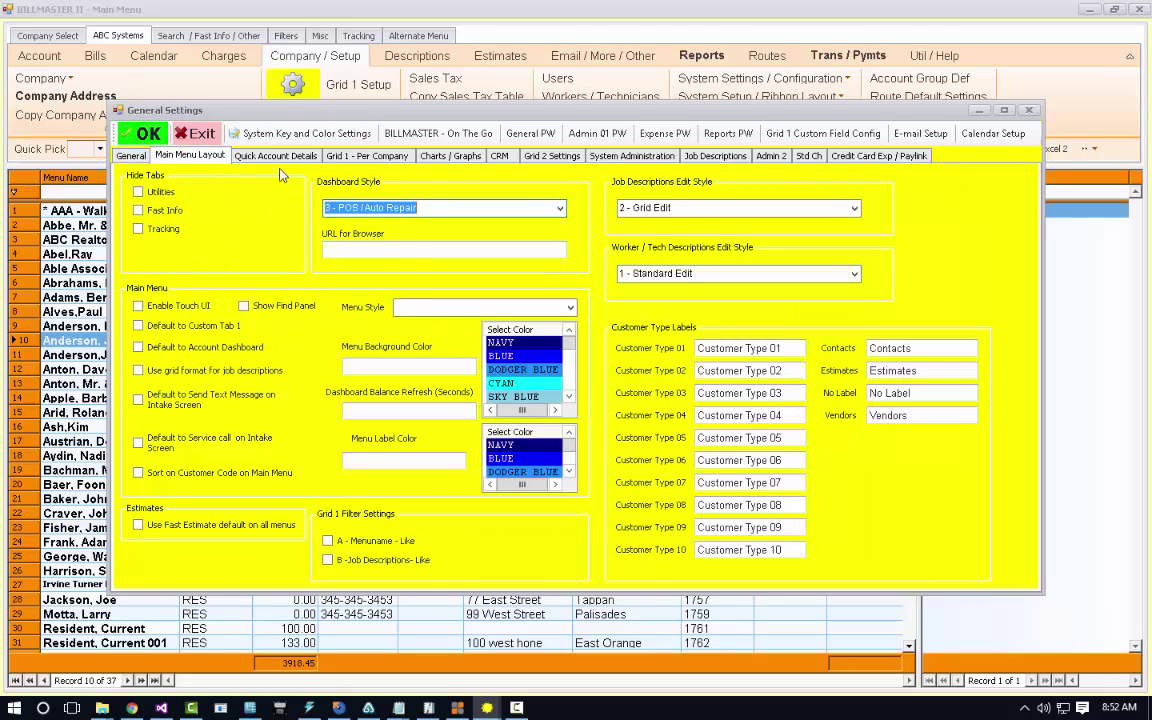
click(140, 132)
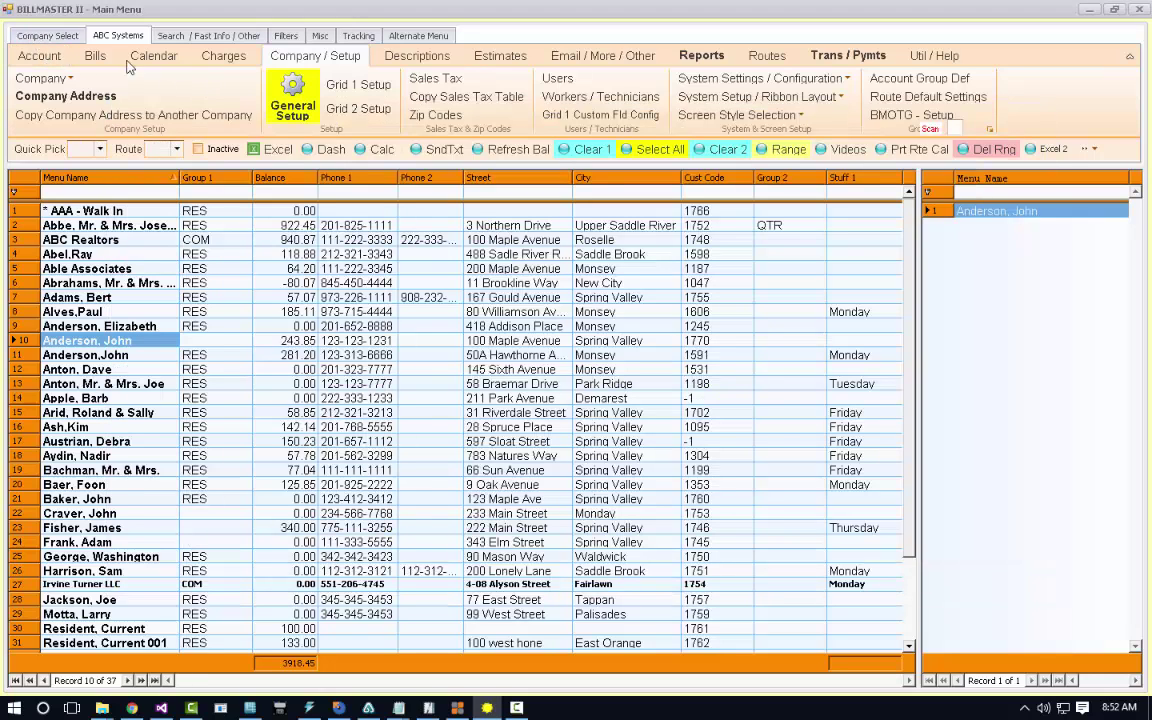
Browse the redesigned dashboard to the account holding invoice 19526 and select its Chassis Lube and Engine Diagnostics transactions.
click(315, 152)
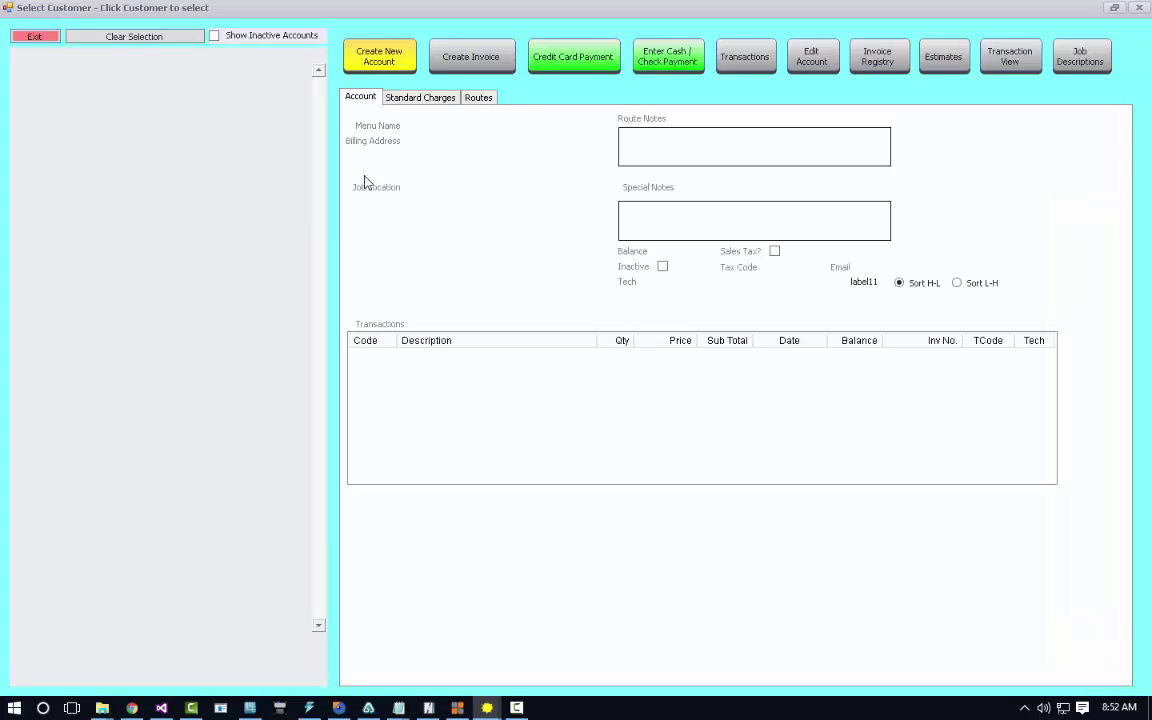
click(145, 146)
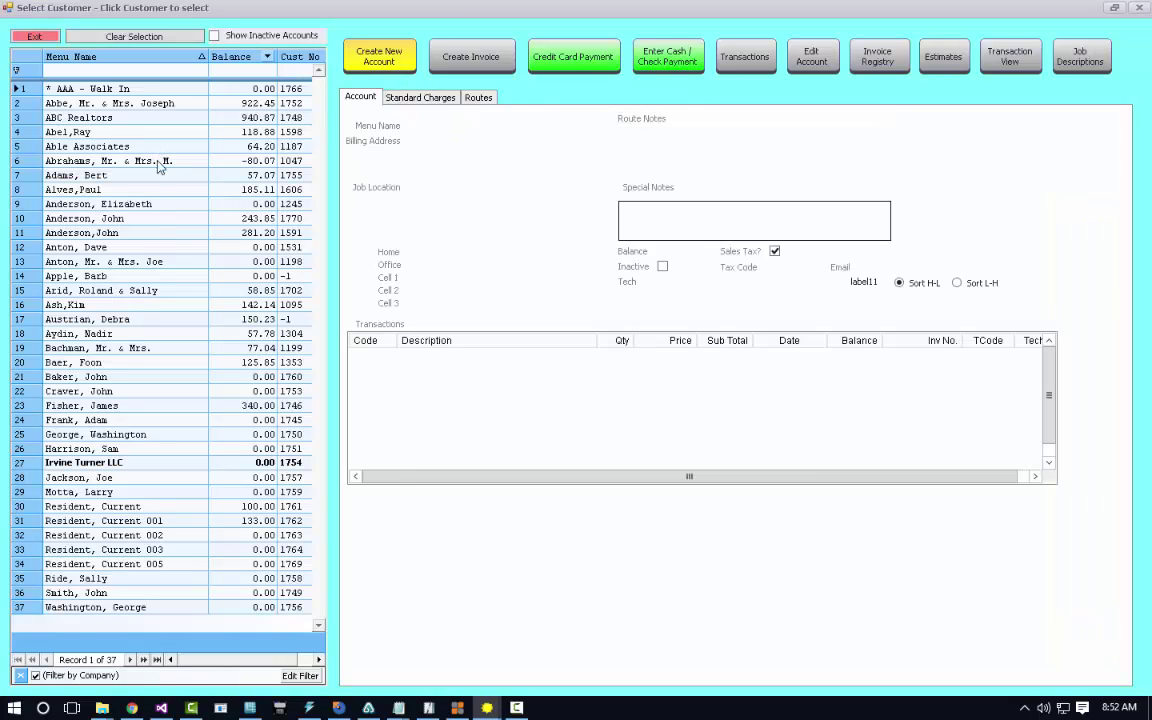
click(135, 304)
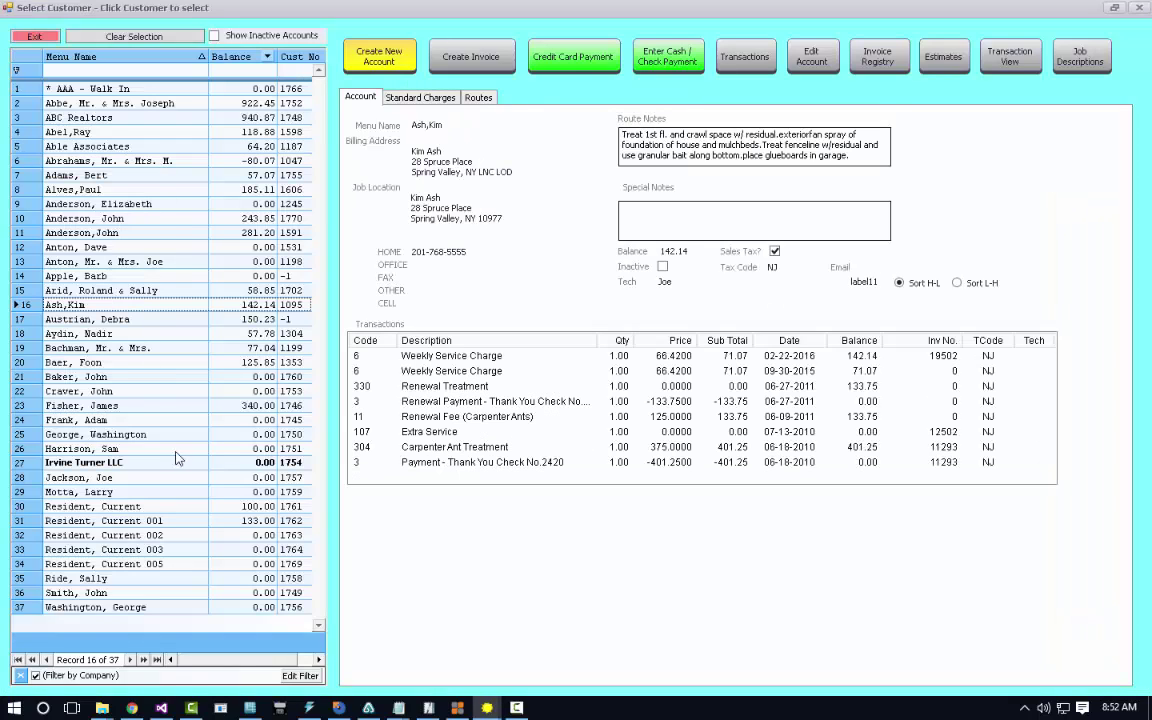
click(90, 216)
click(85, 290)
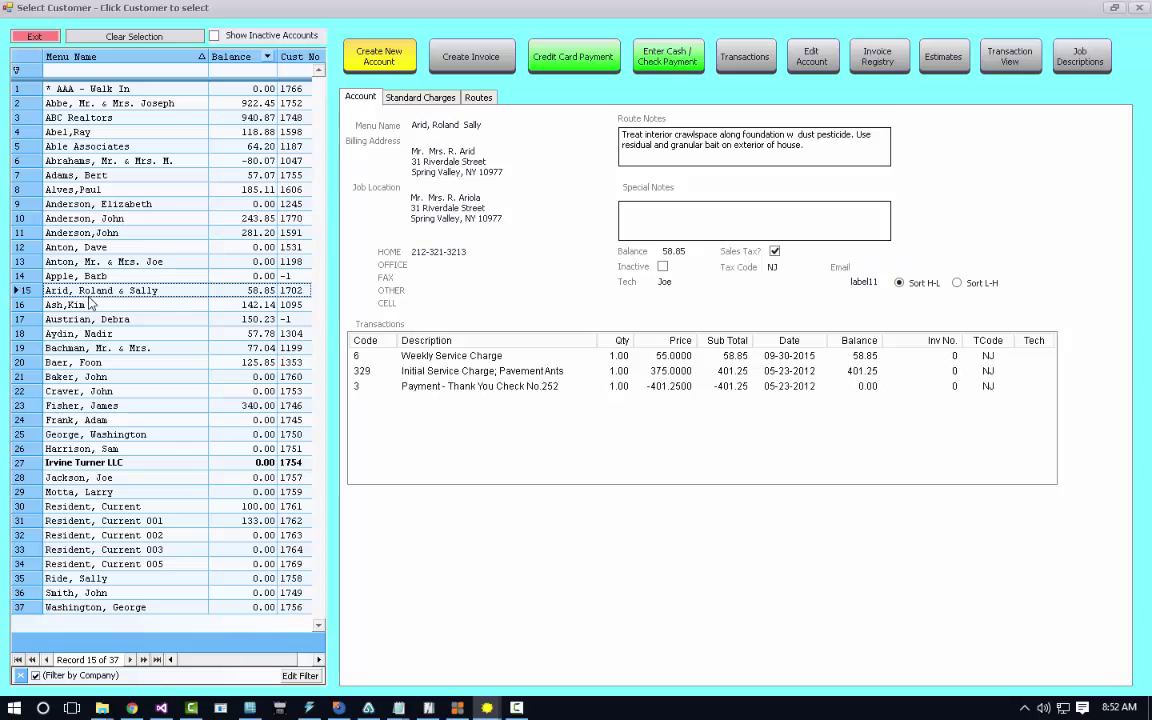
click(82, 229)
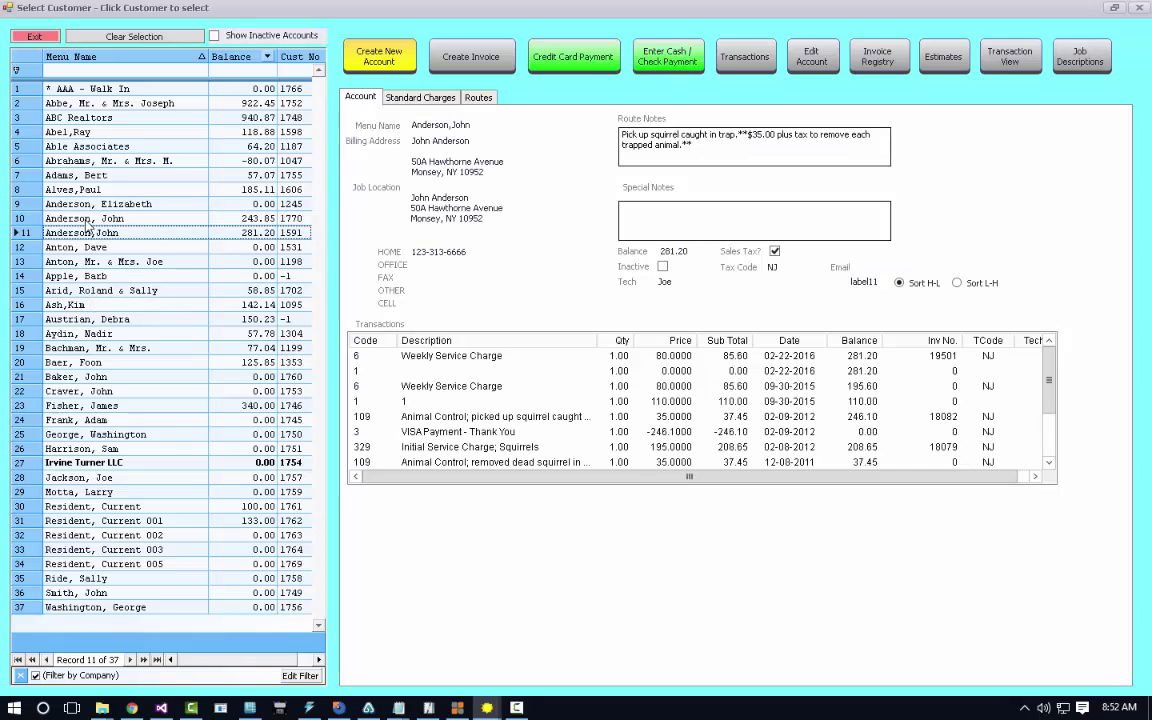
click(86, 219)
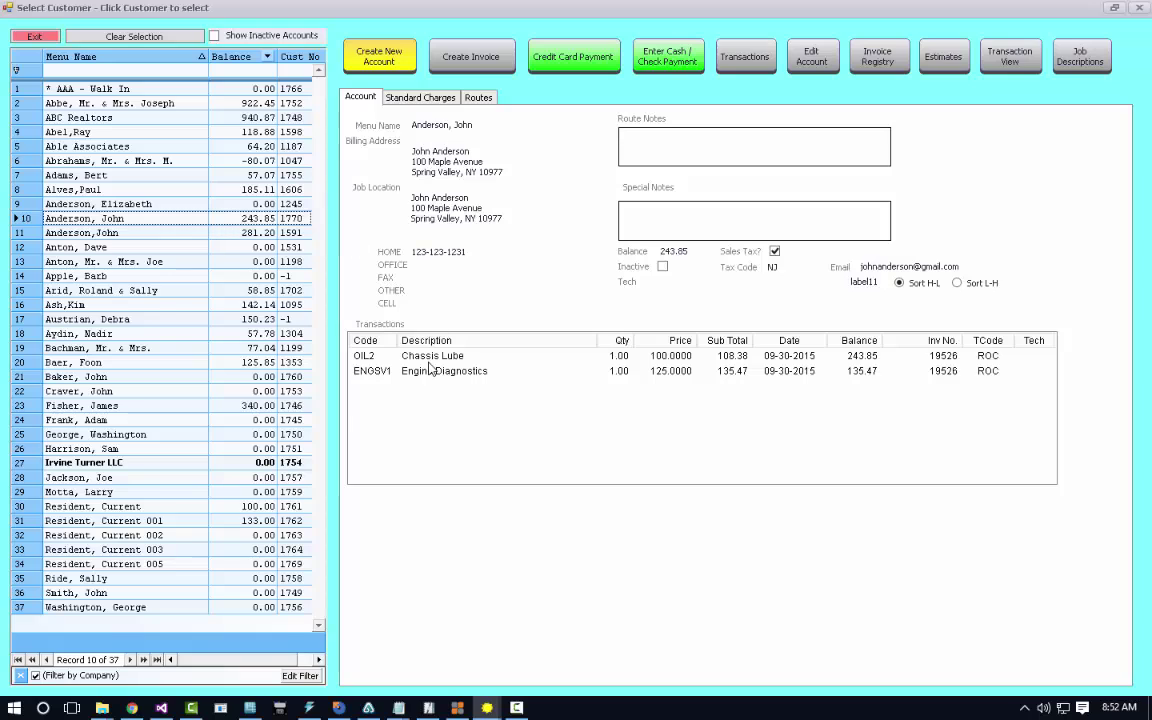
click(380, 358)
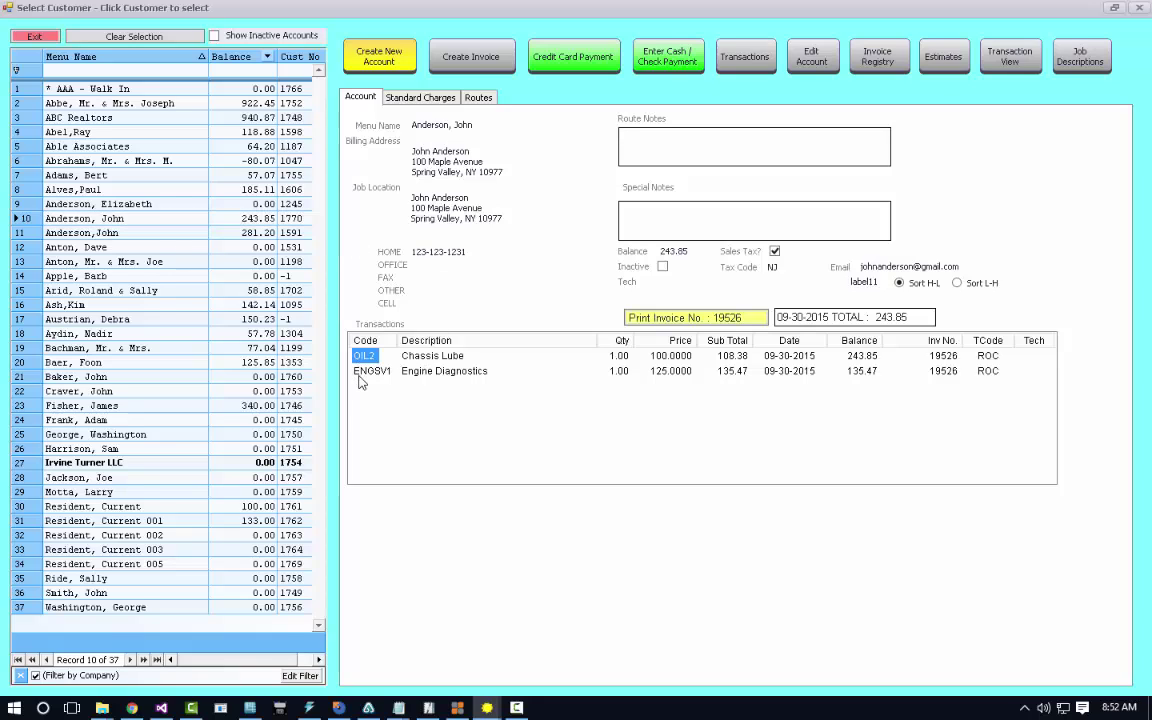
click(363, 376)
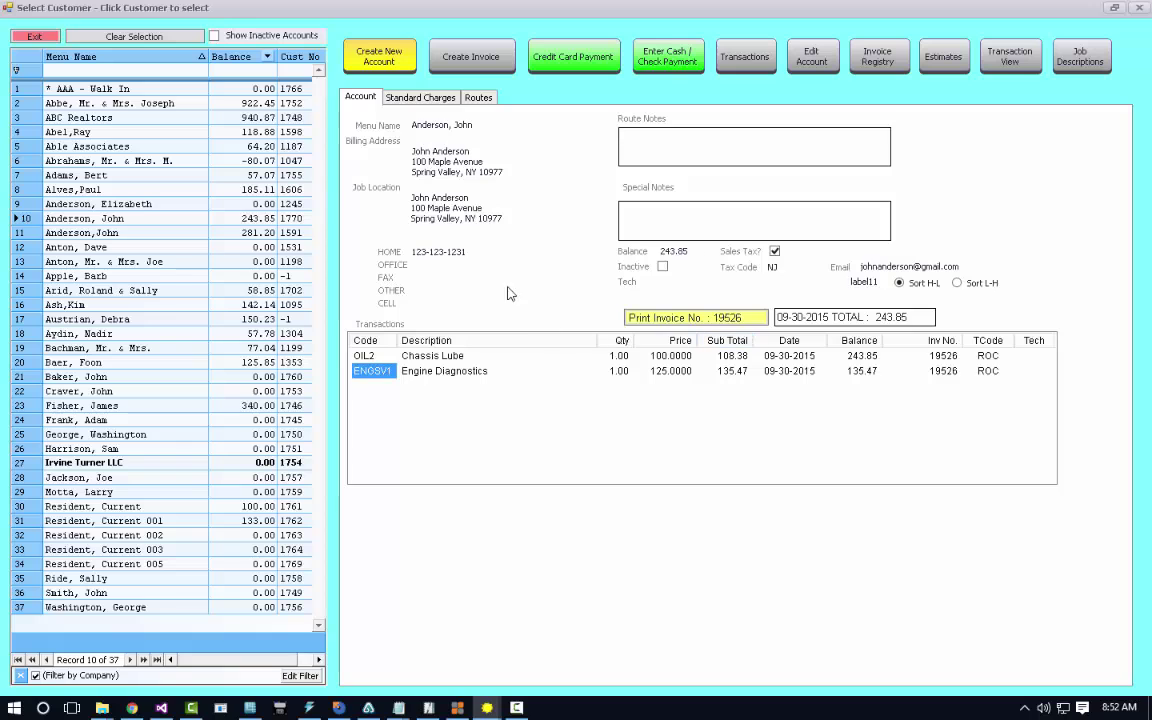
Open and close a new invoice and the account editor, then exit to the main customer list.
click(435, 64)
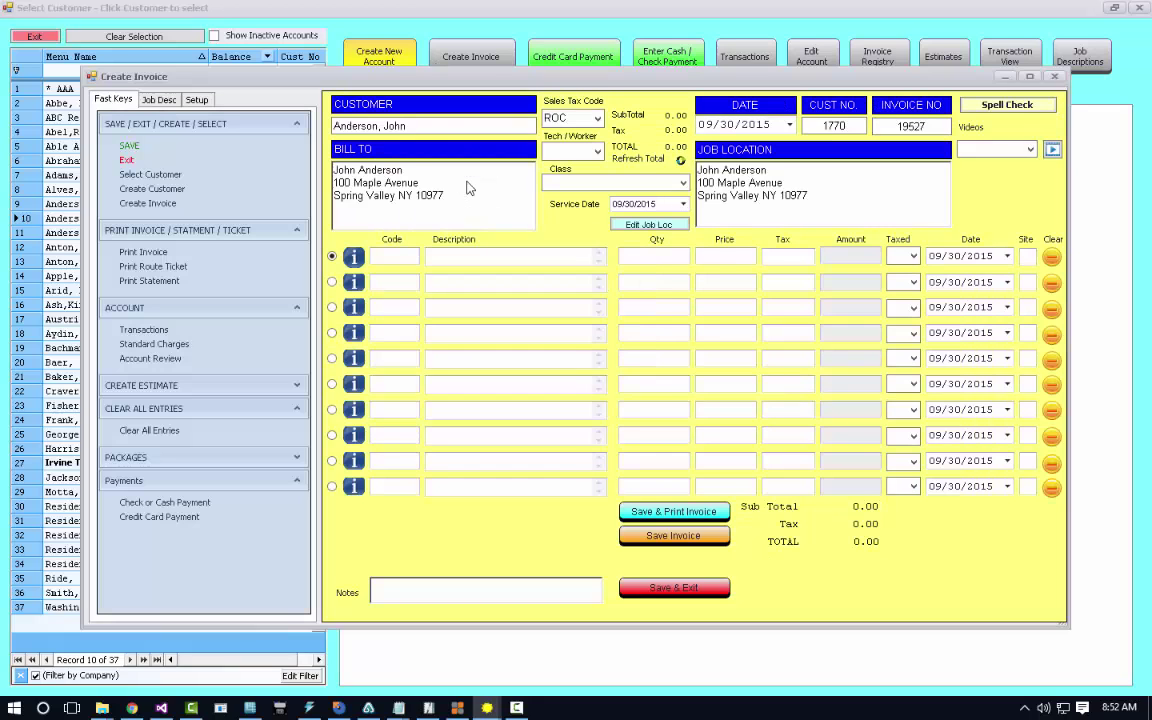
click(680, 592)
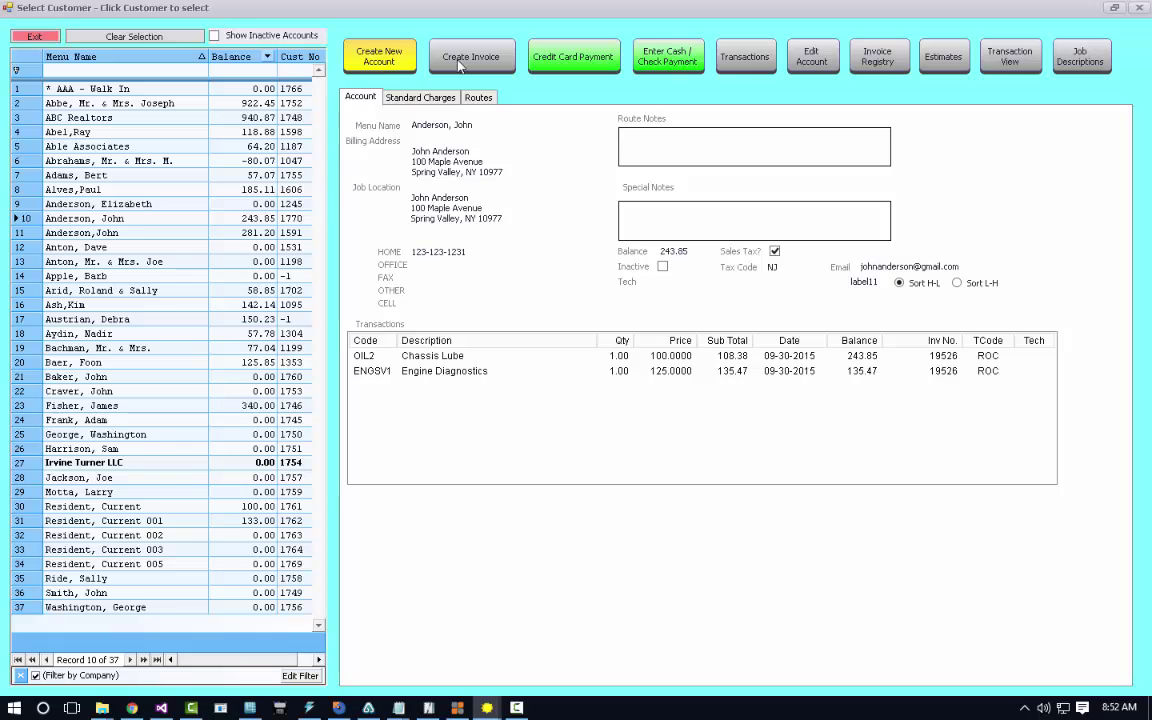
click(812, 58)
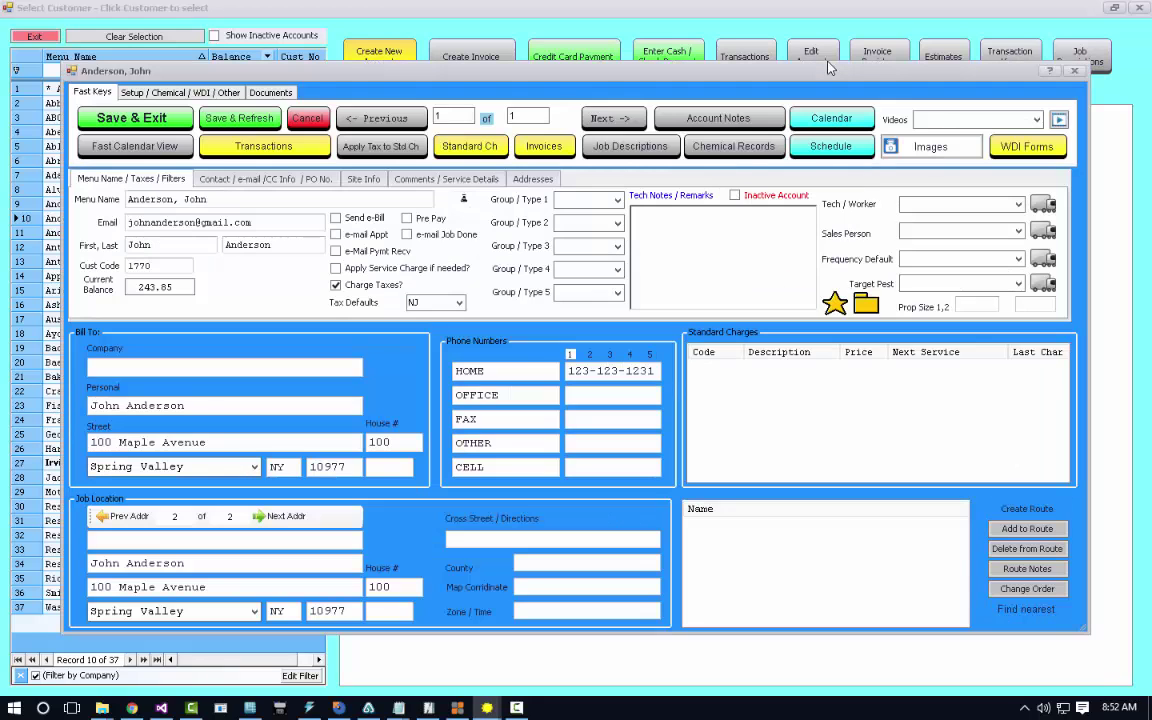
click(310, 118)
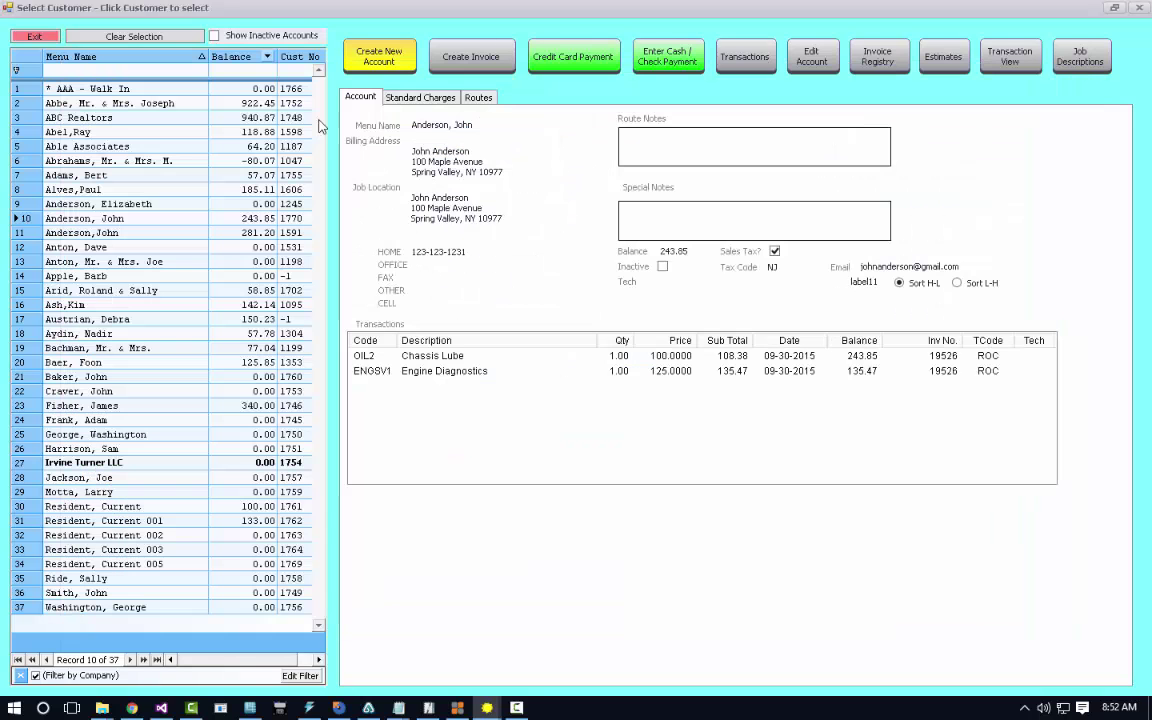
click(36, 37)
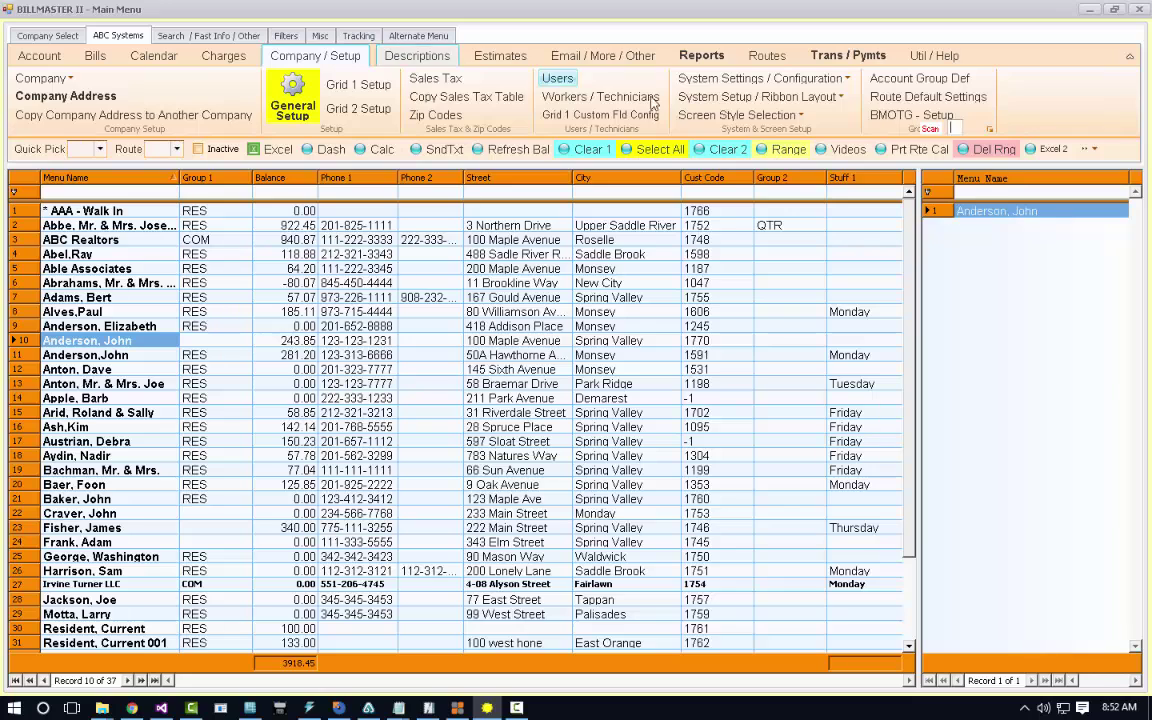
Switch the Account Screen Style to 933 Auto Repair and reopen the customer Dash screen.
click(736, 115)
click(705, 136)
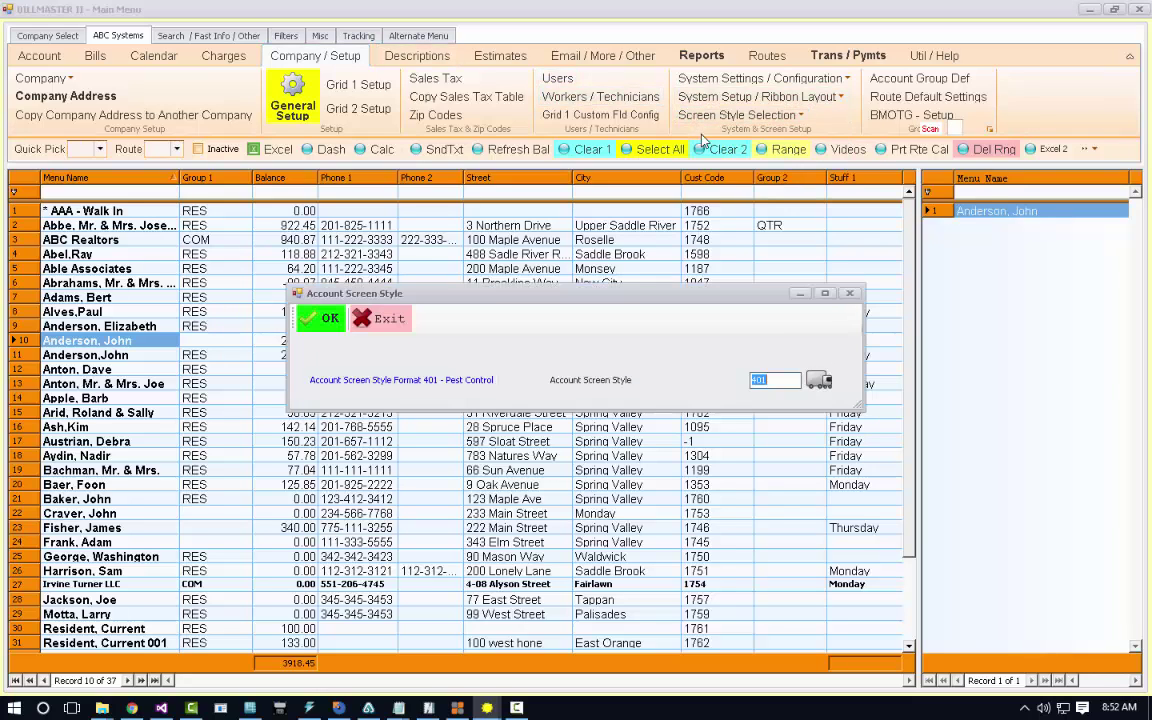
click(821, 380)
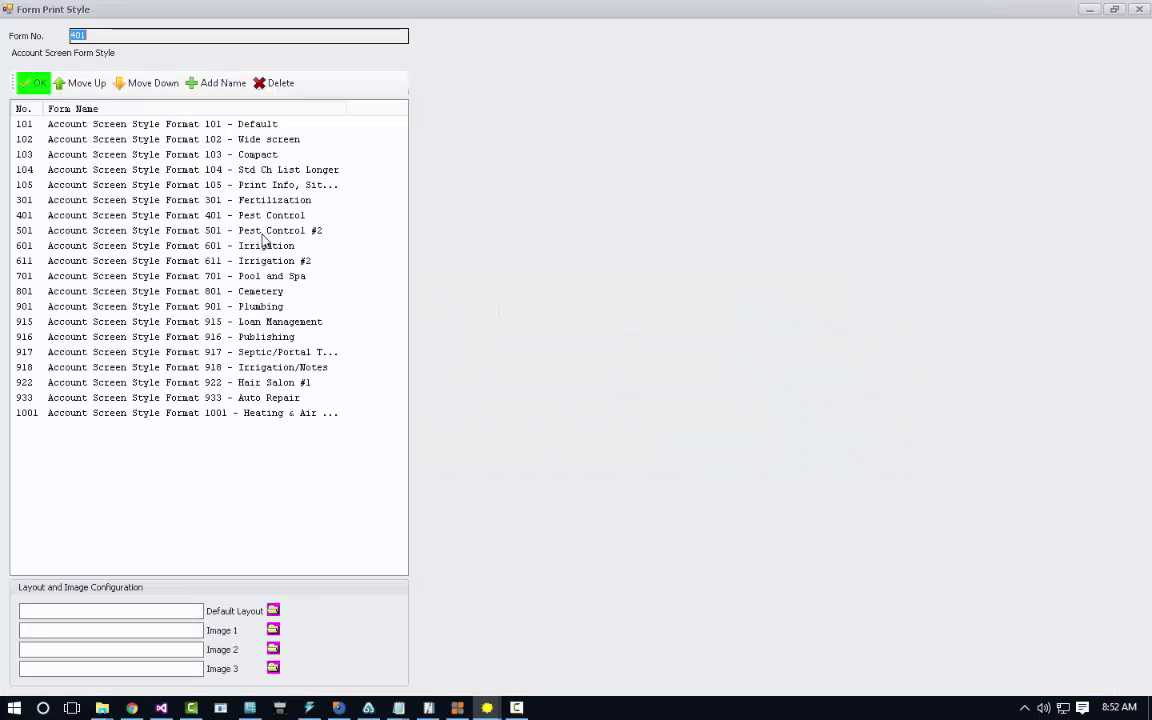
click(68, 400)
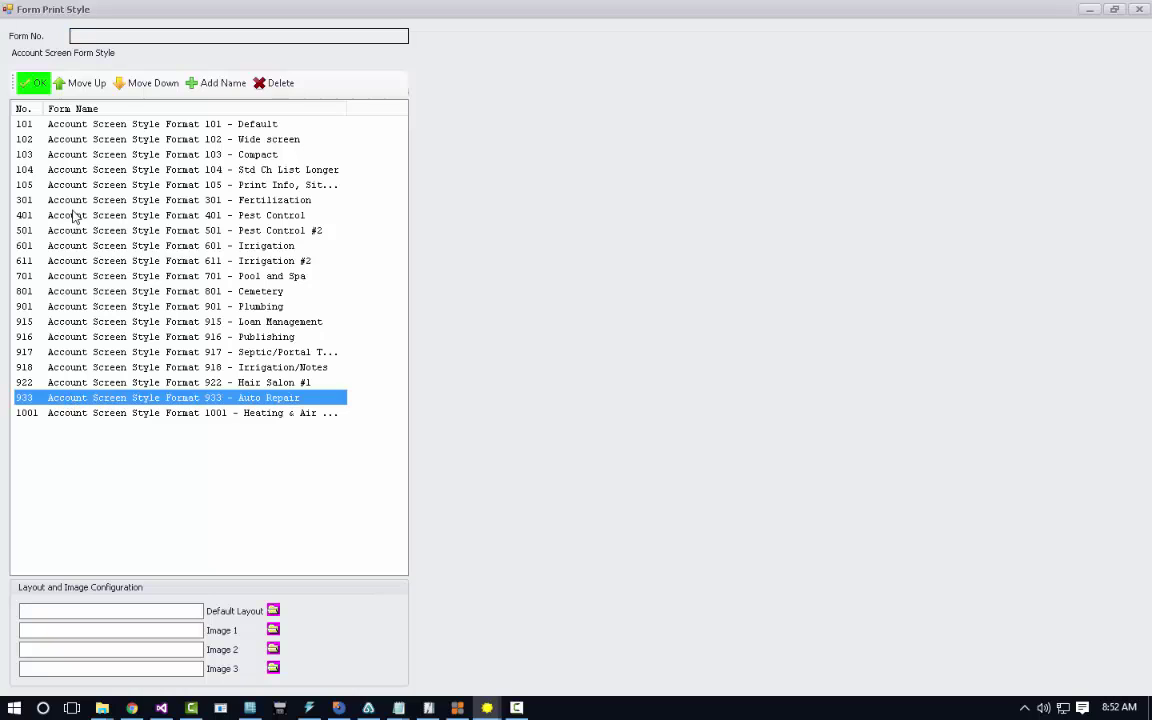
click(40, 83)
click(320, 318)
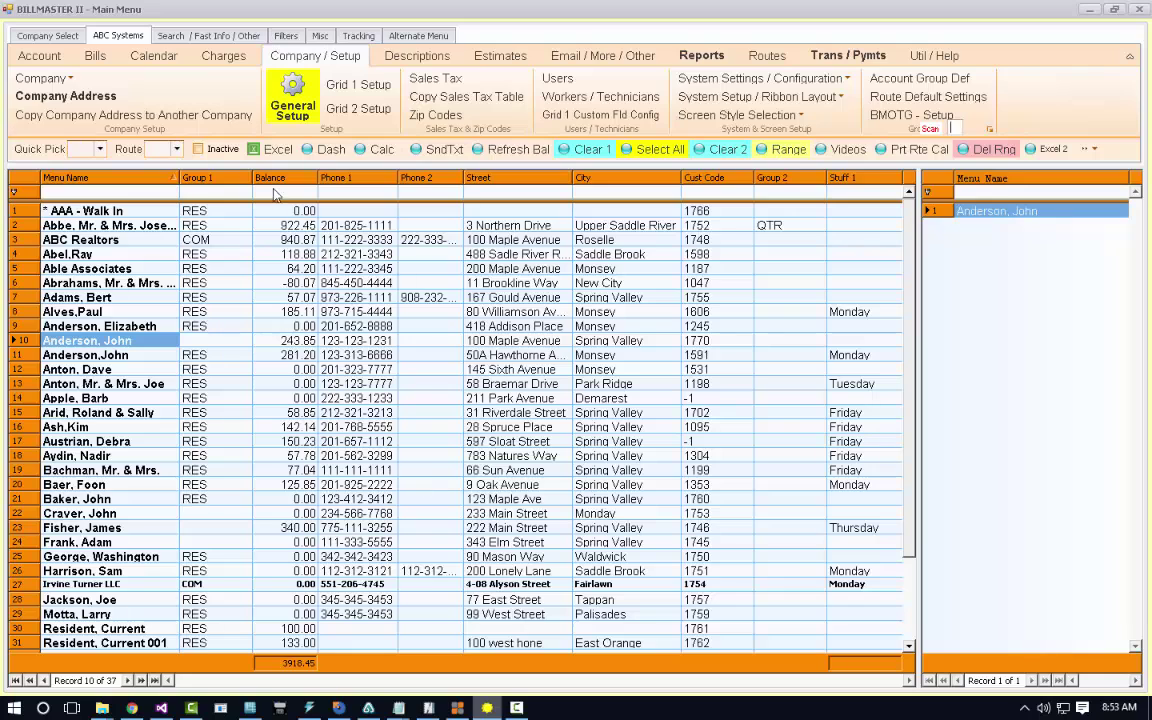
click(332, 150)
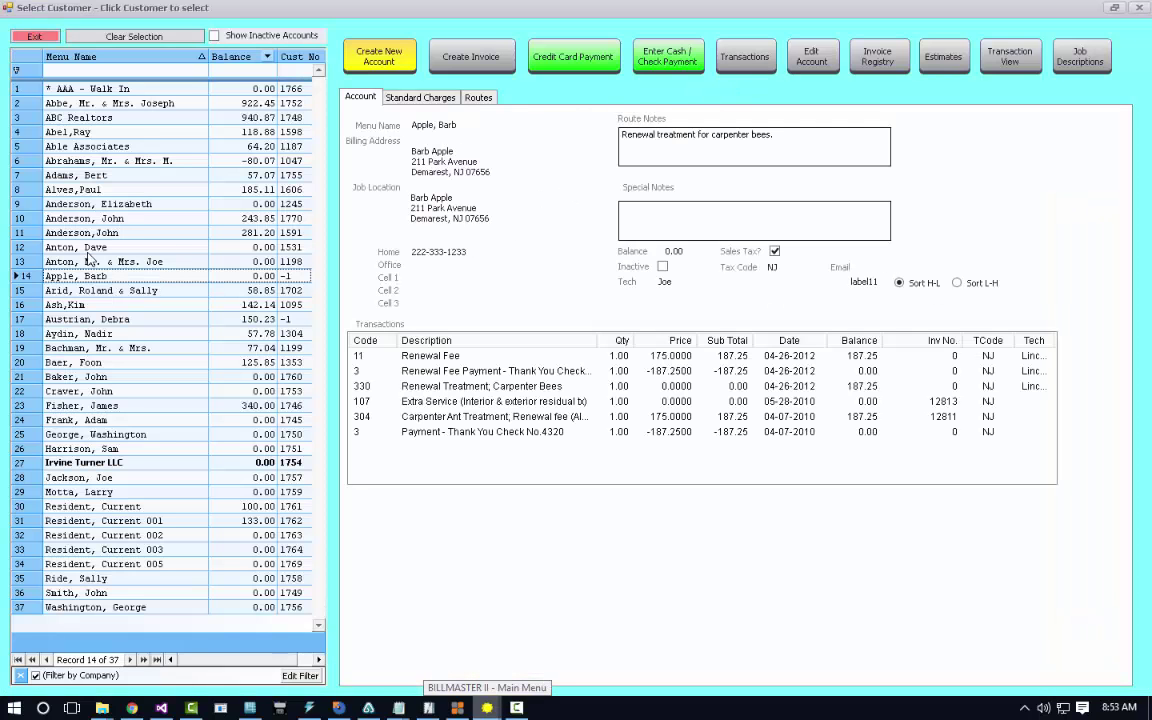
Open row 10's account with its vehicle fields and save a 'dasdfasdf' account note.
click(95, 217)
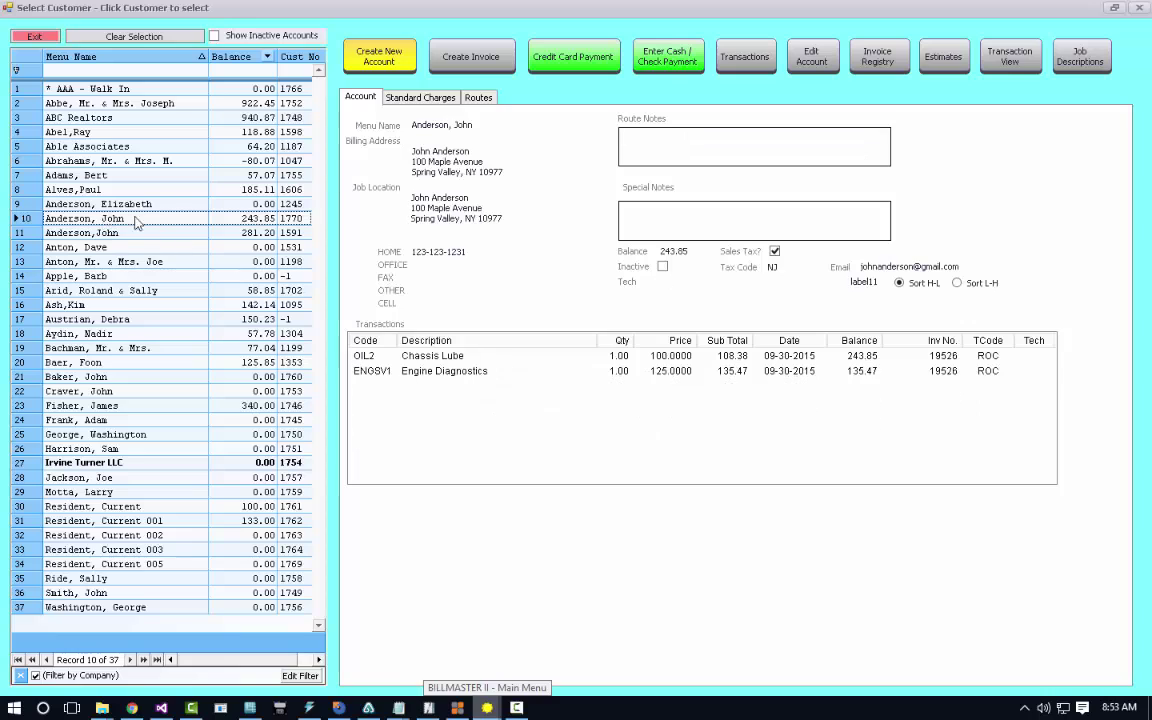
click(817, 68)
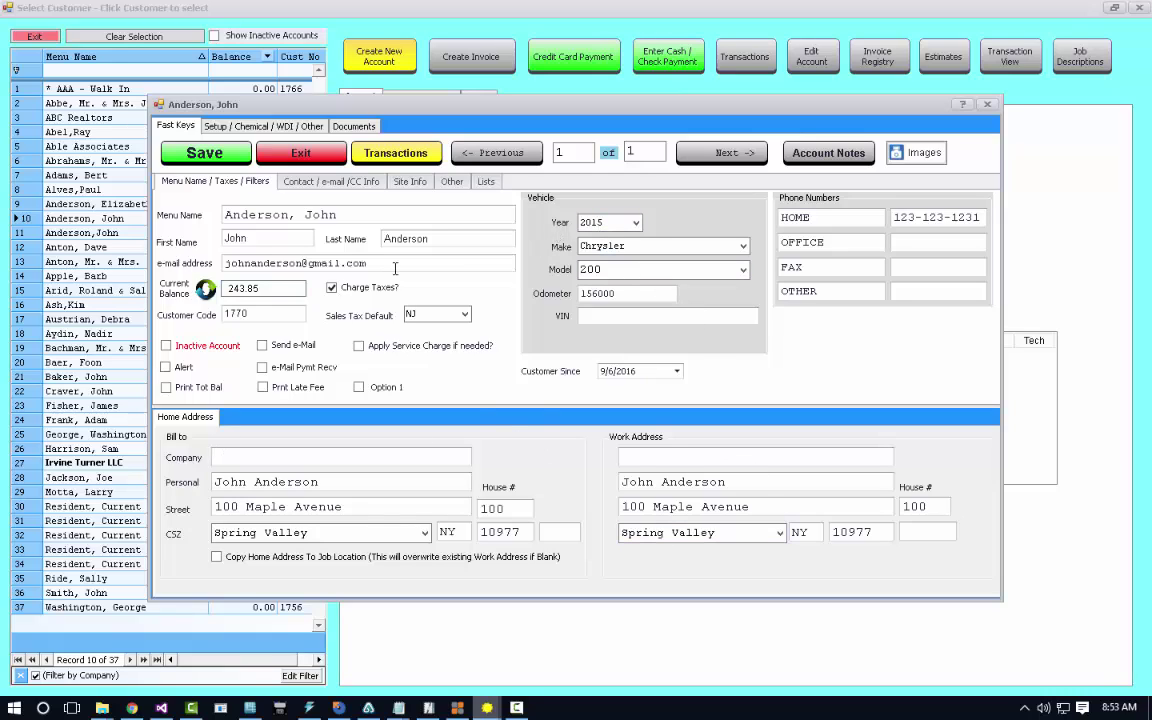
drag(368, 263, 159, 263)
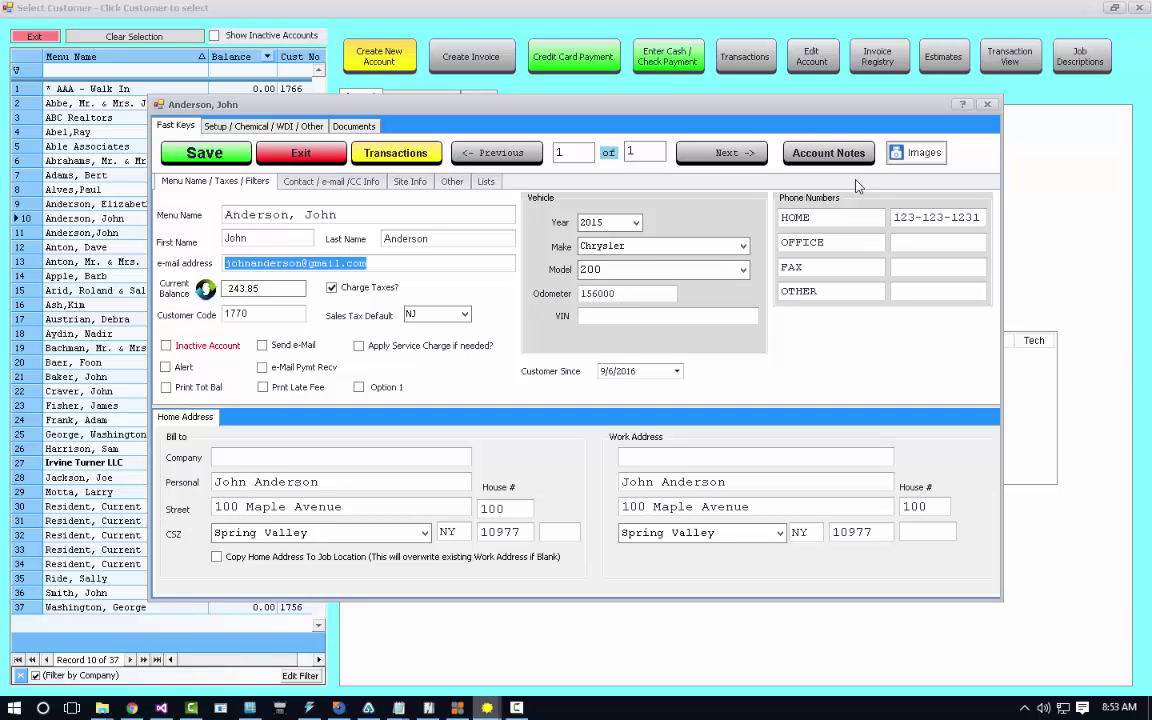
click(829, 153)
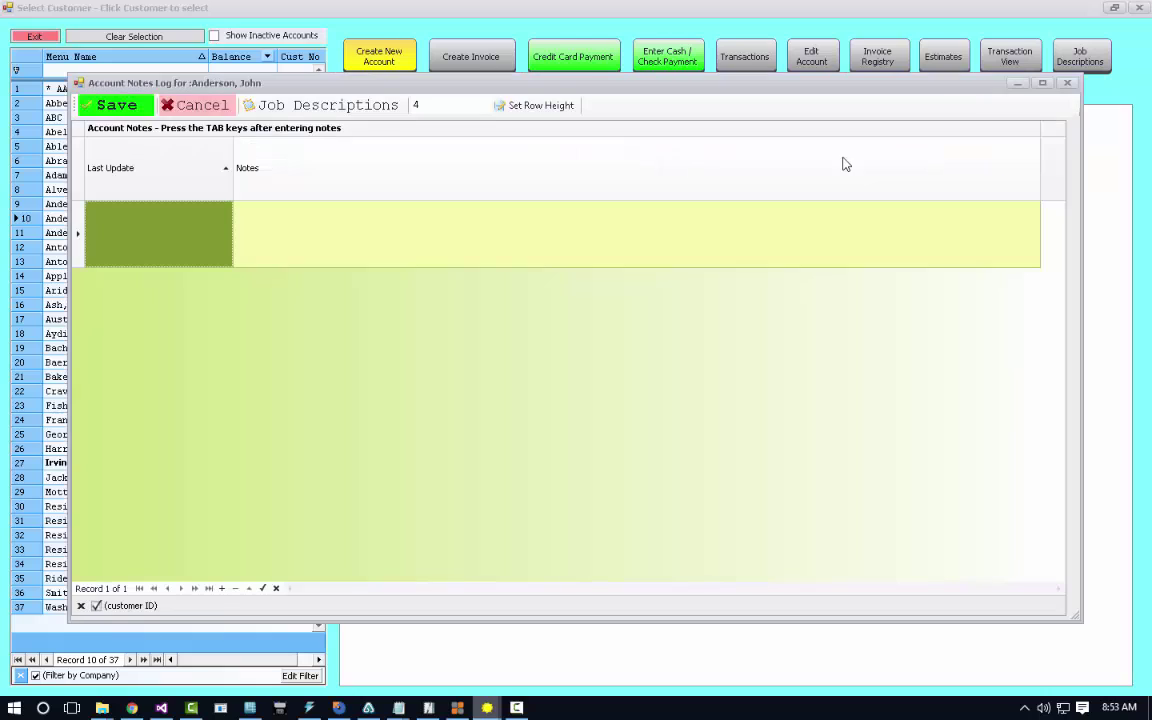
click(306, 213)
text(dasdfasdf)
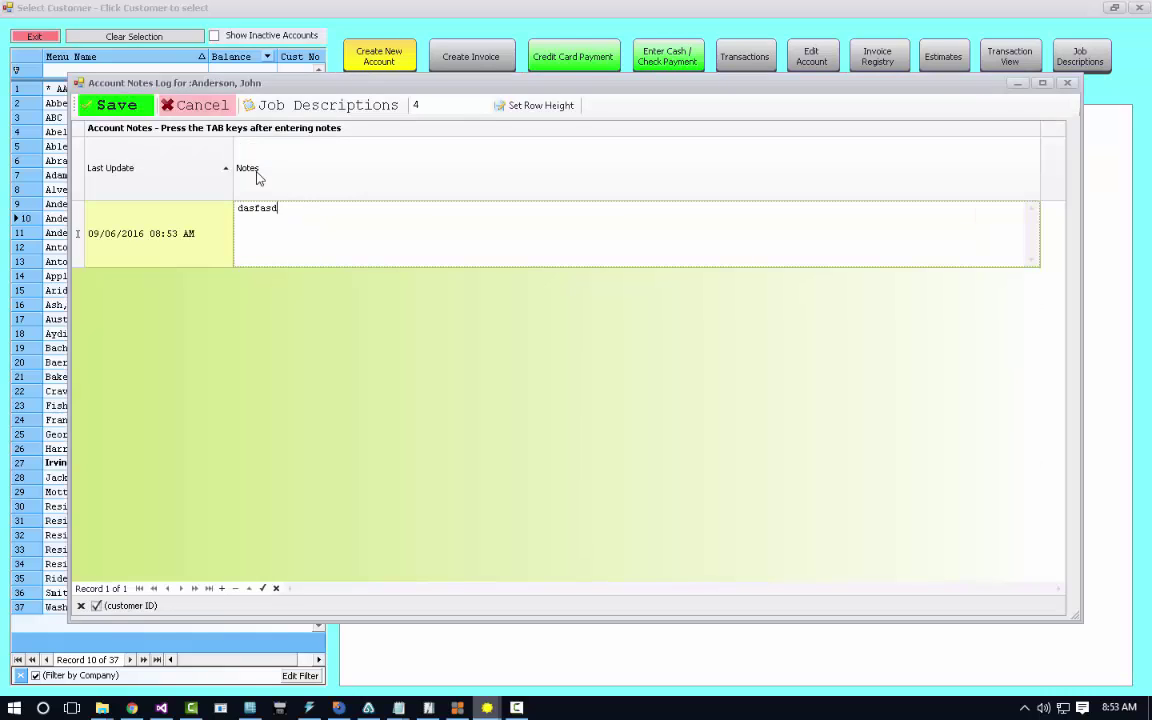
click(131, 110)
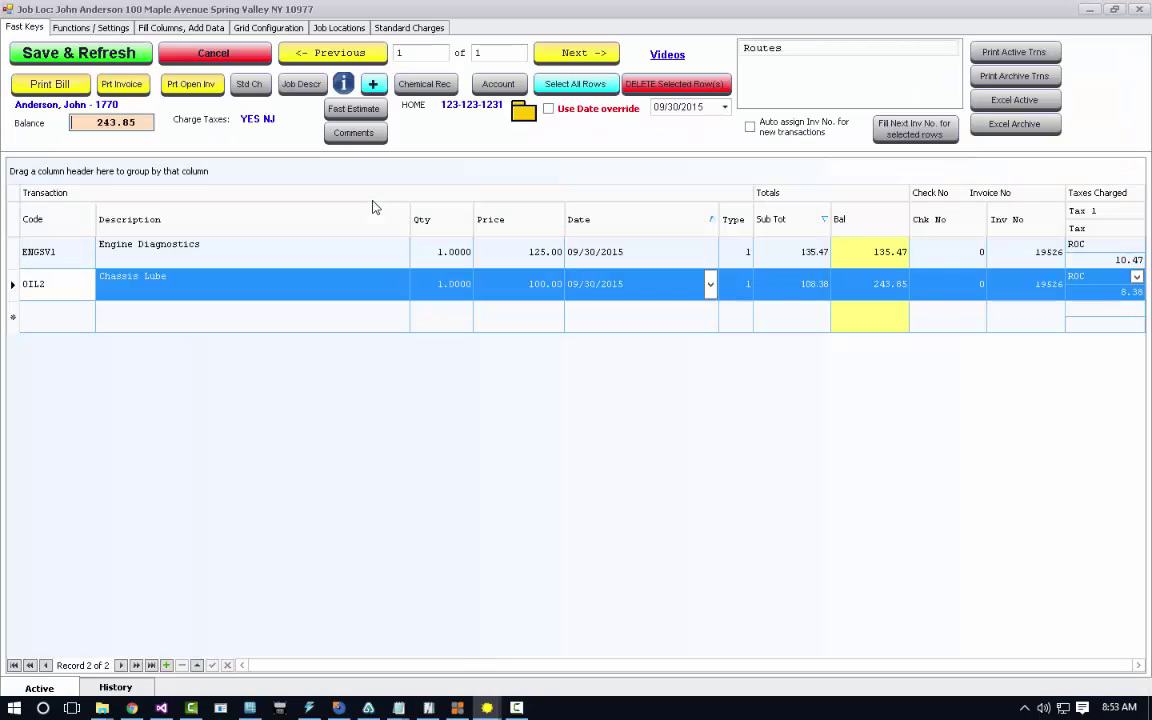
Preview the invoice for the ENGSV1 Engine Diagnostics charge.
click(953, 258)
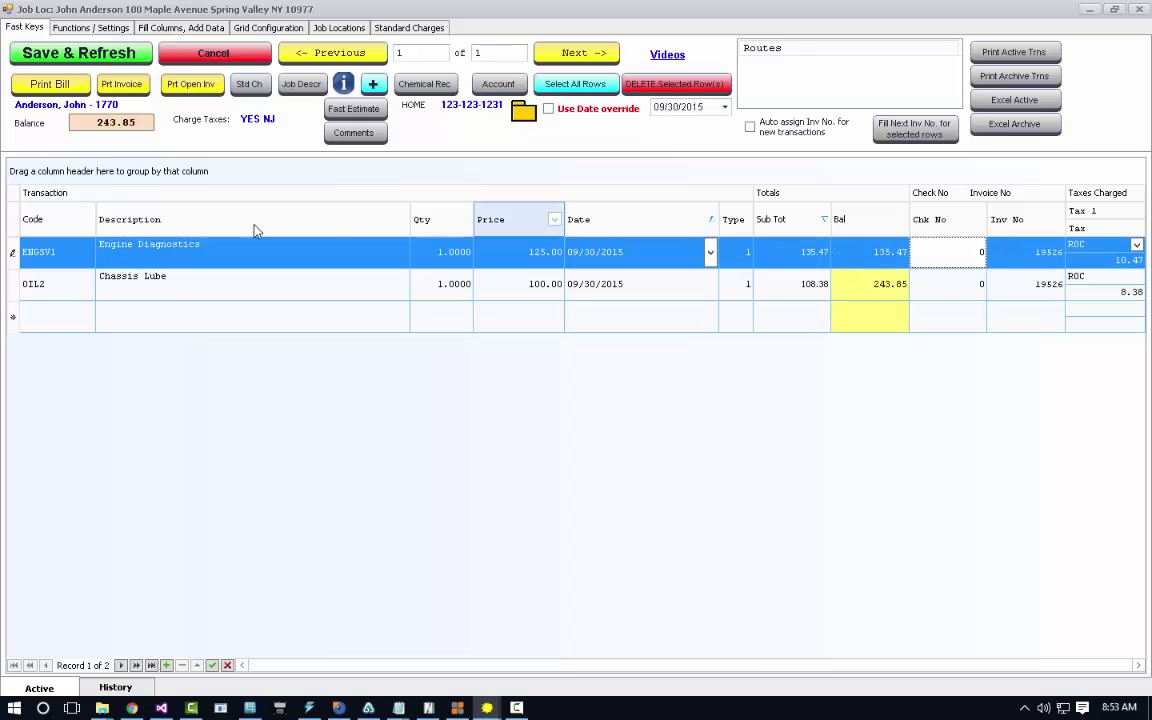
click(138, 88)
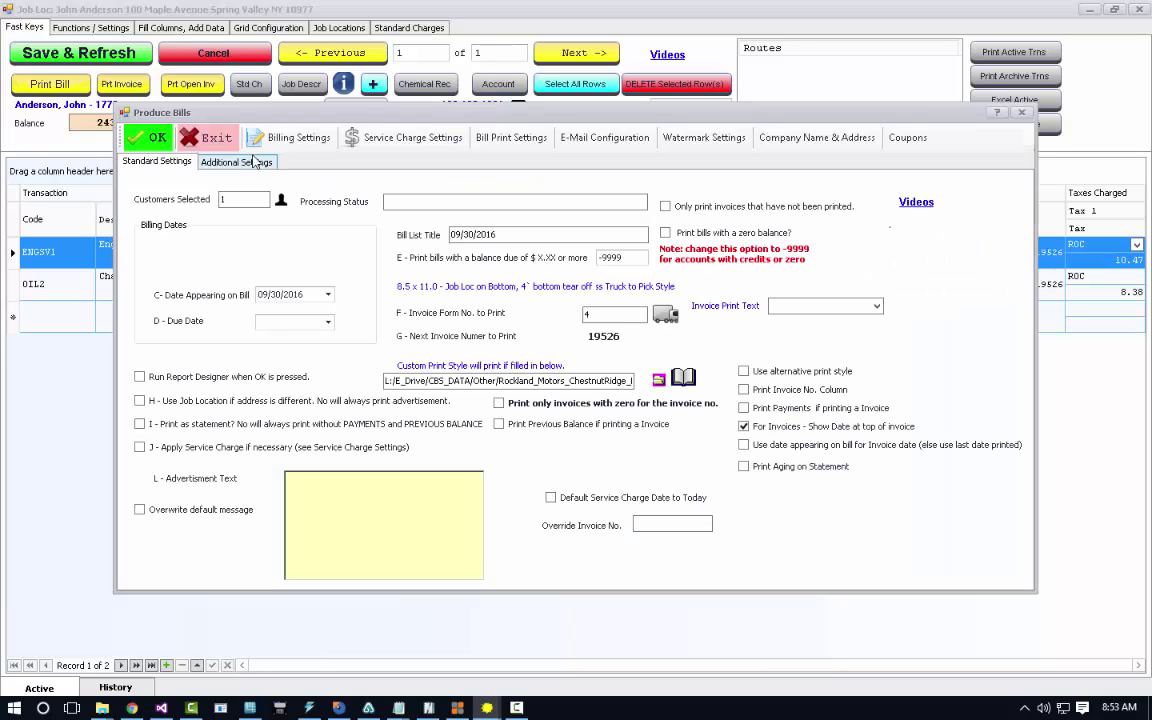
click(148, 137)
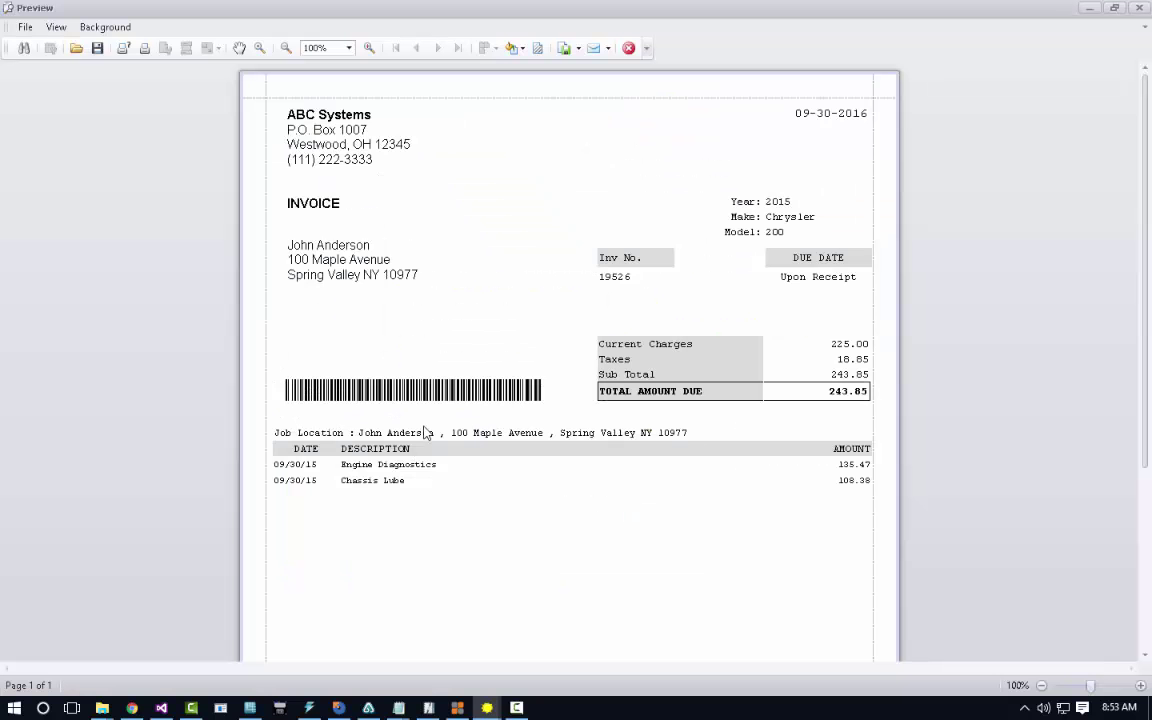
click(628, 49)
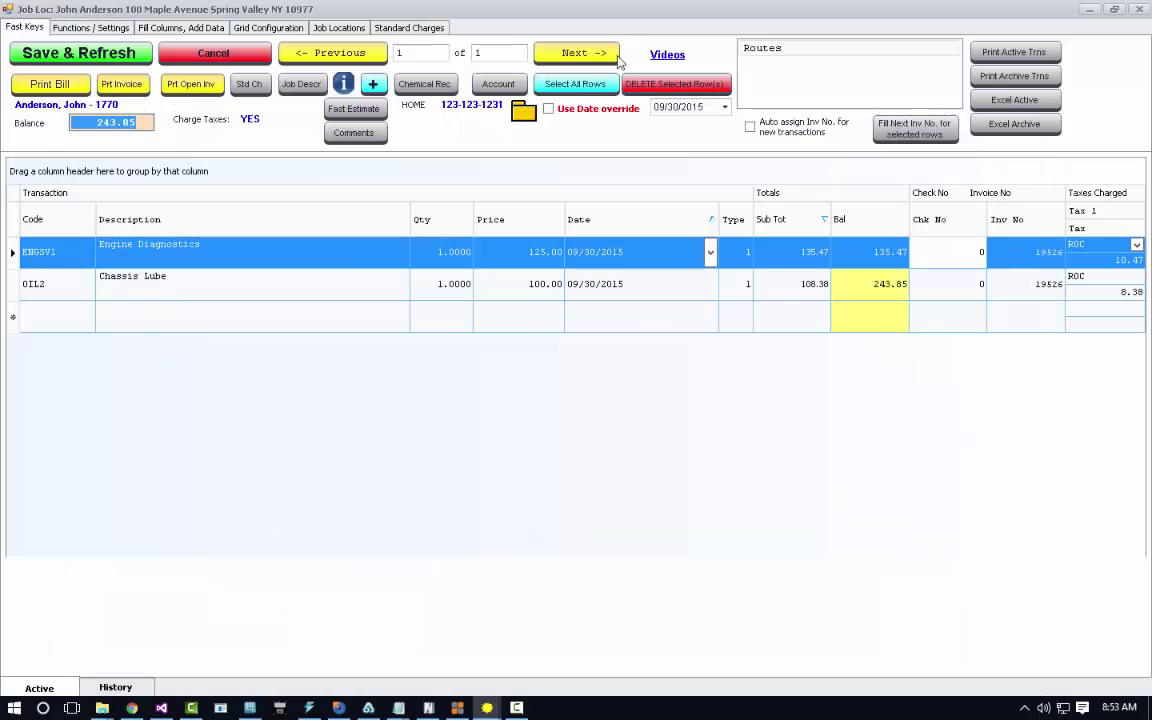
Preview the bill printed as a statement, then return to the customer-selection screen.
click(58, 86)
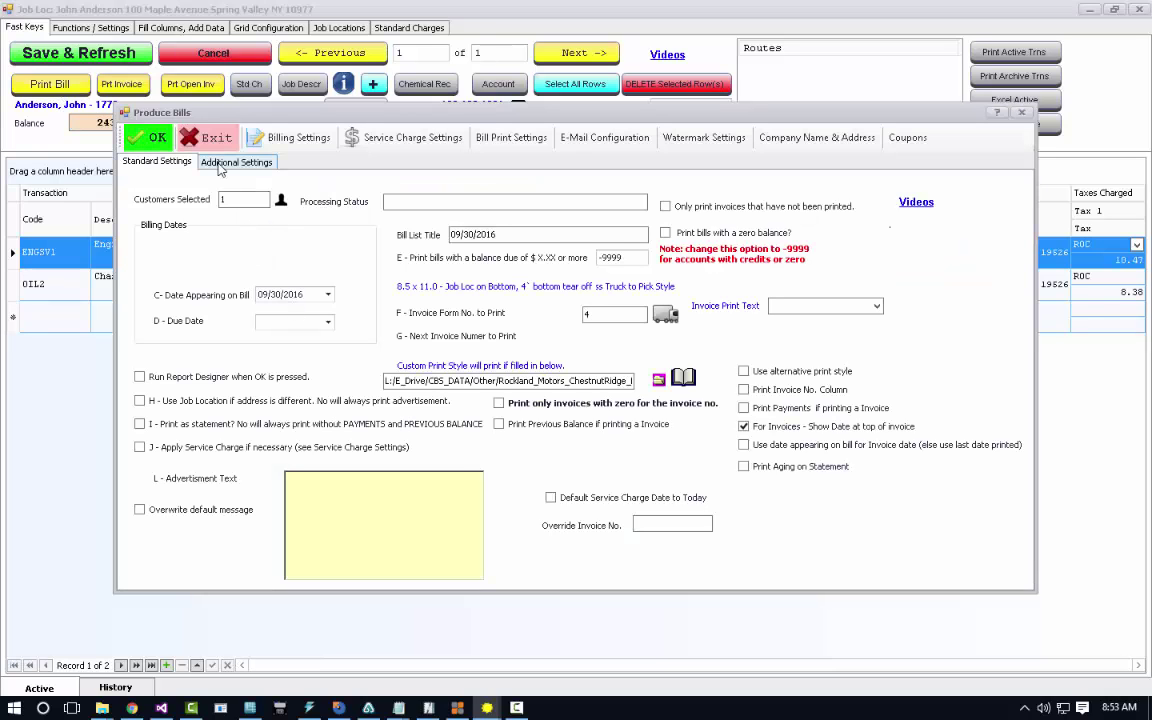
click(175, 423)
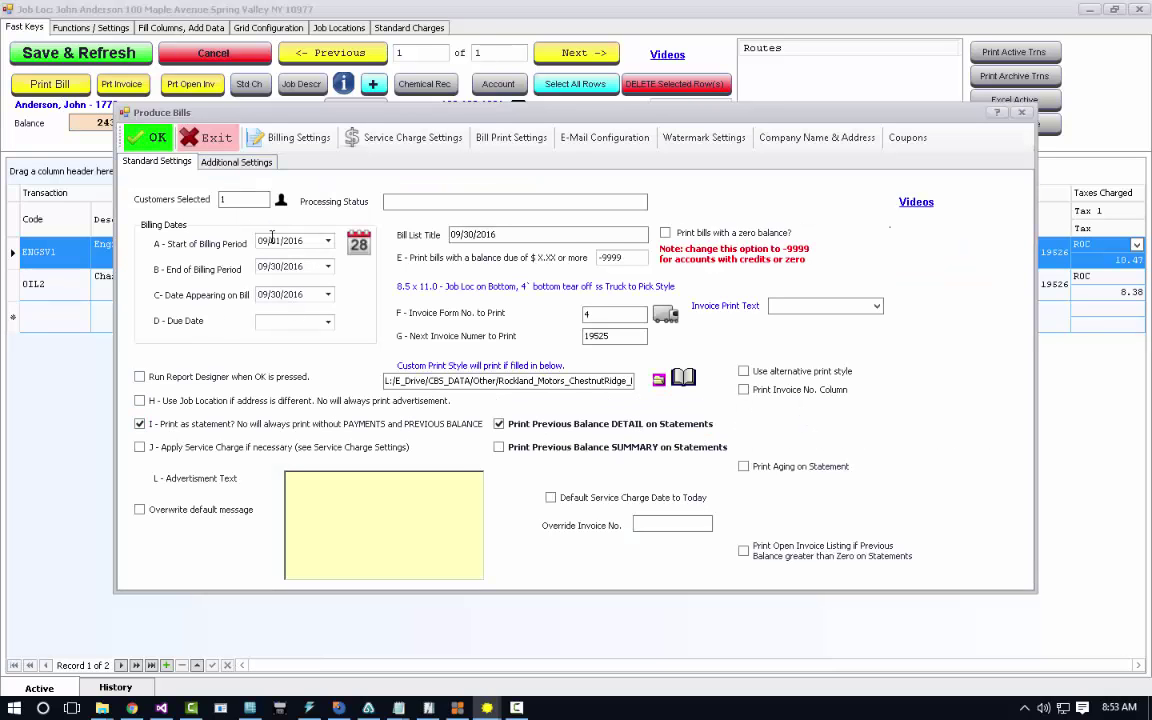
click(151, 143)
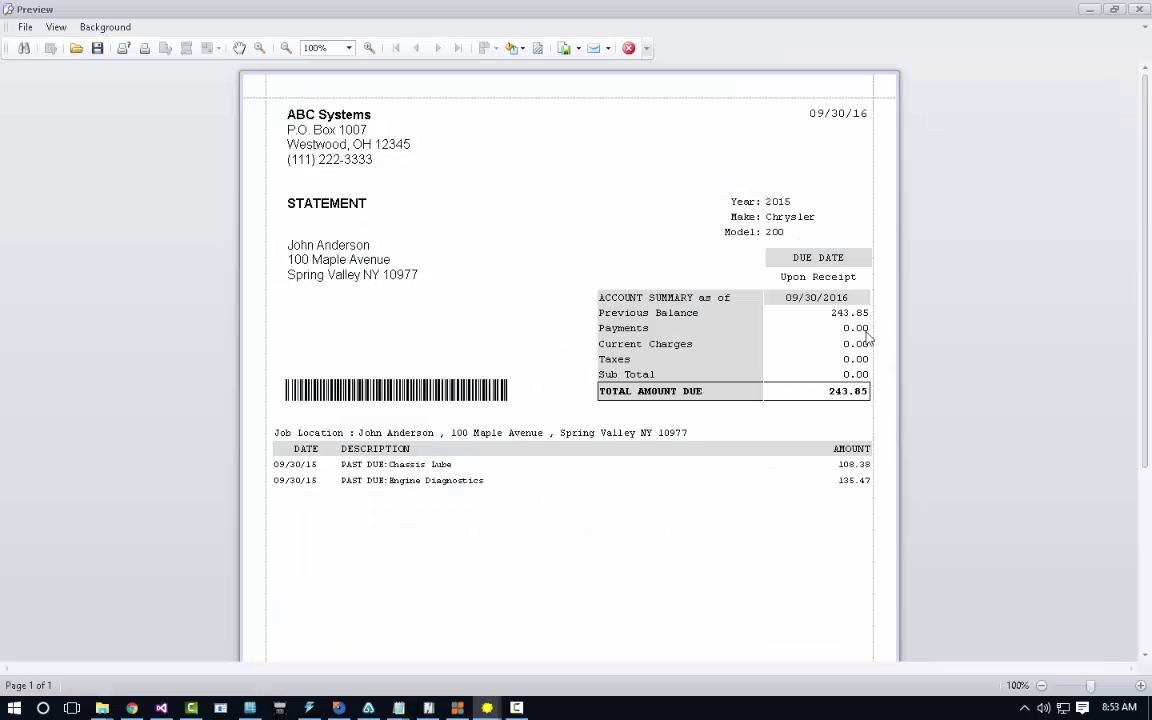
click(628, 48)
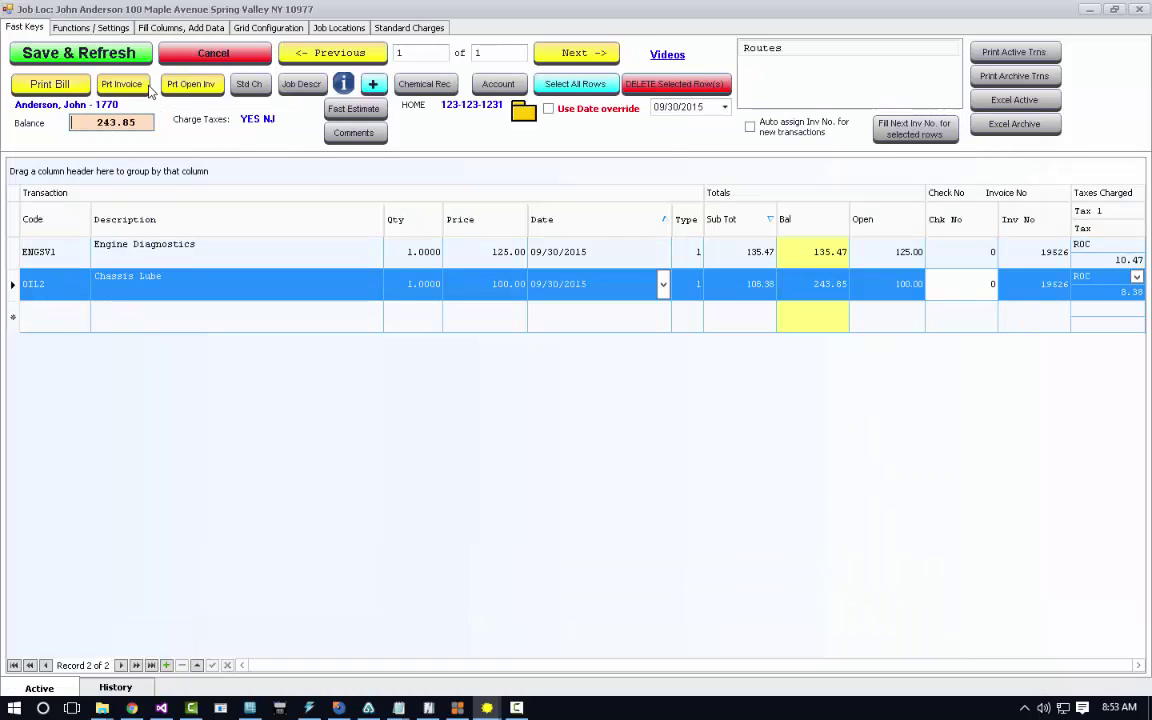
click(201, 57)
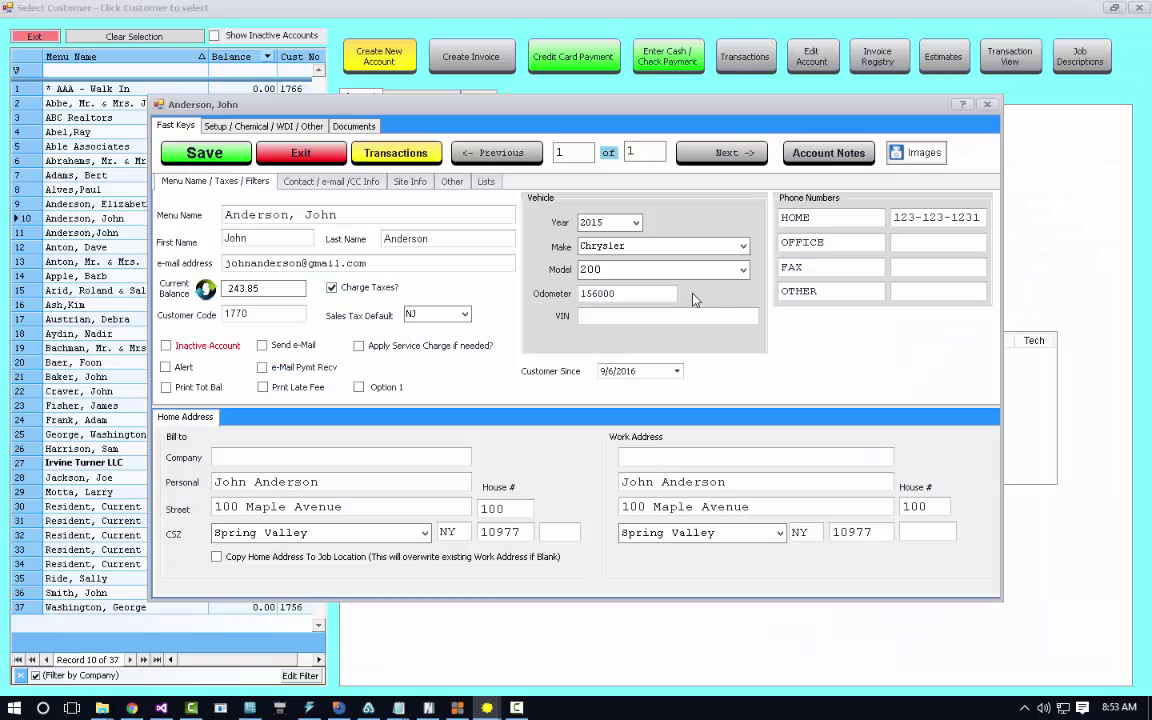
click(292, 152)
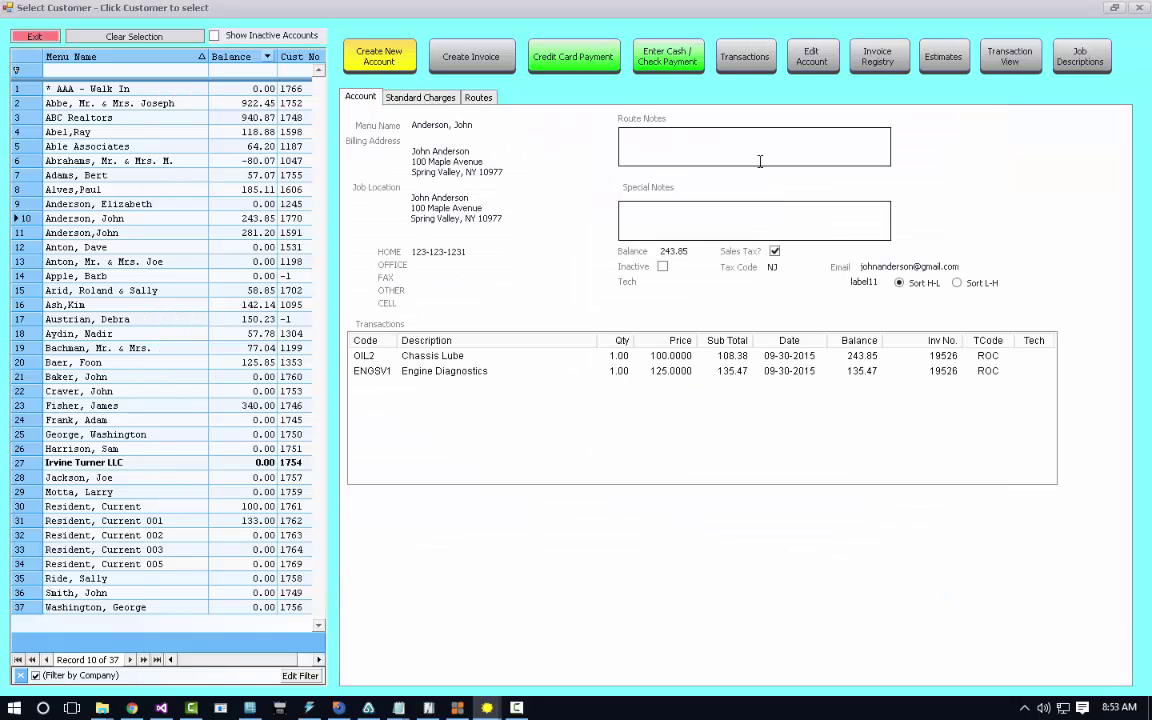